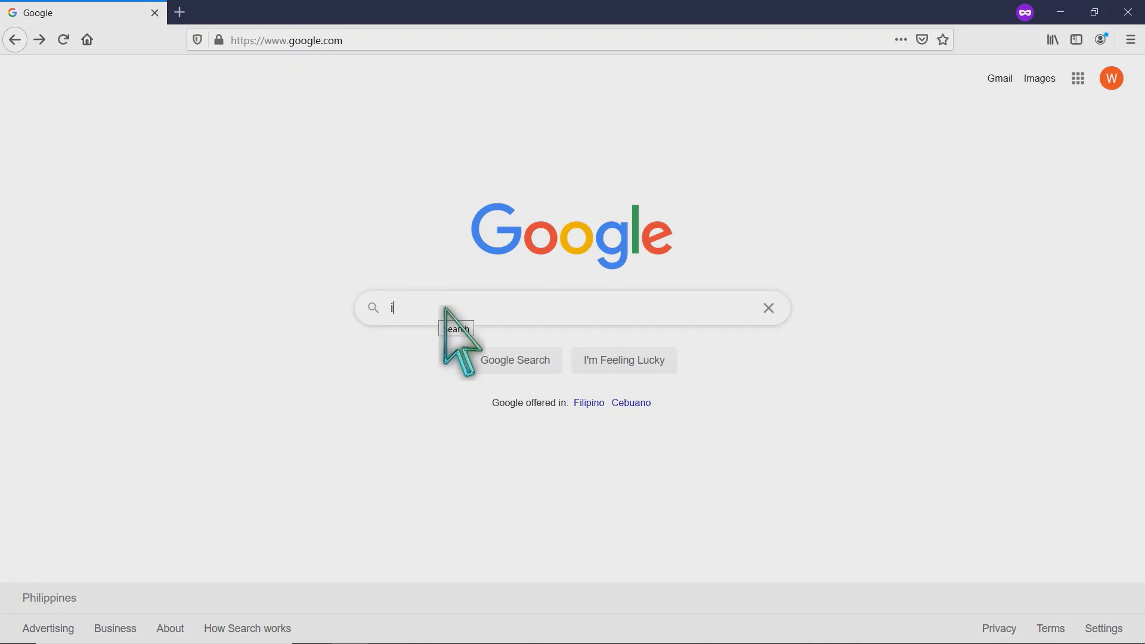
# Search Google for infinityfree and open the InfinityFree site from the results.
pyautogui.write('nfr')
pyautogui.press('BackSpace')
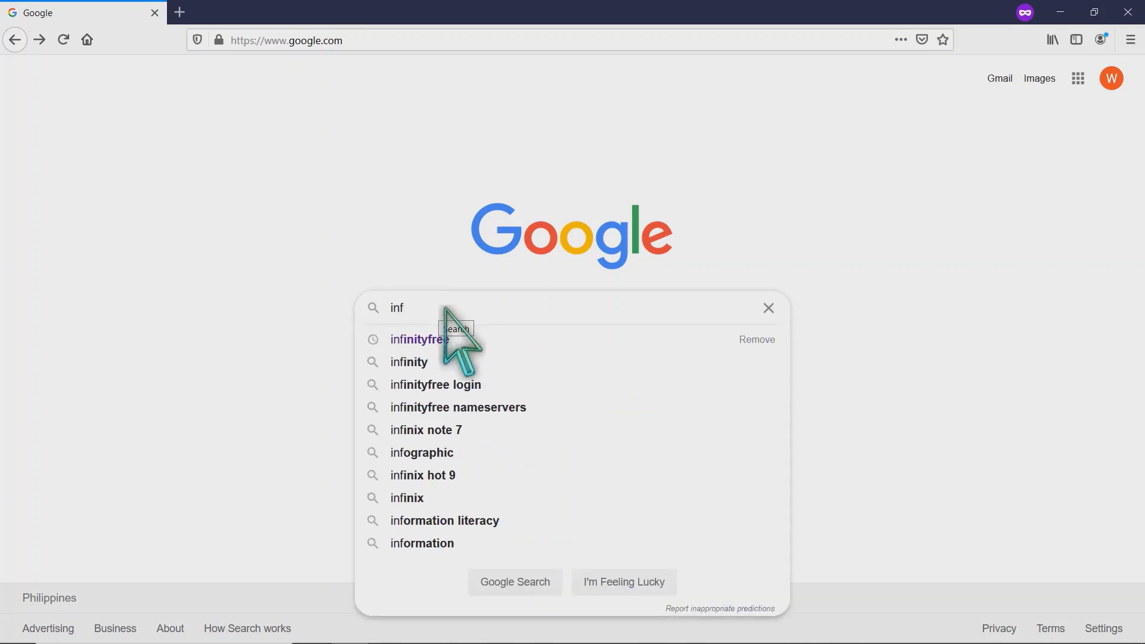
pyautogui.press('Down')
pyautogui.press('Return')
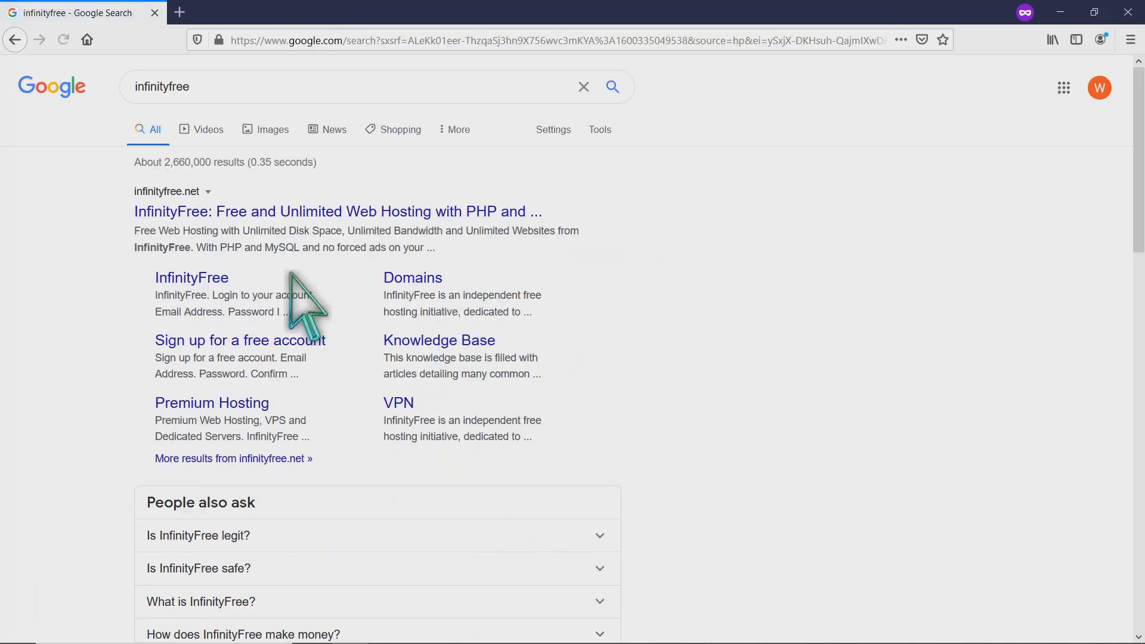
pyautogui.click(194, 280)
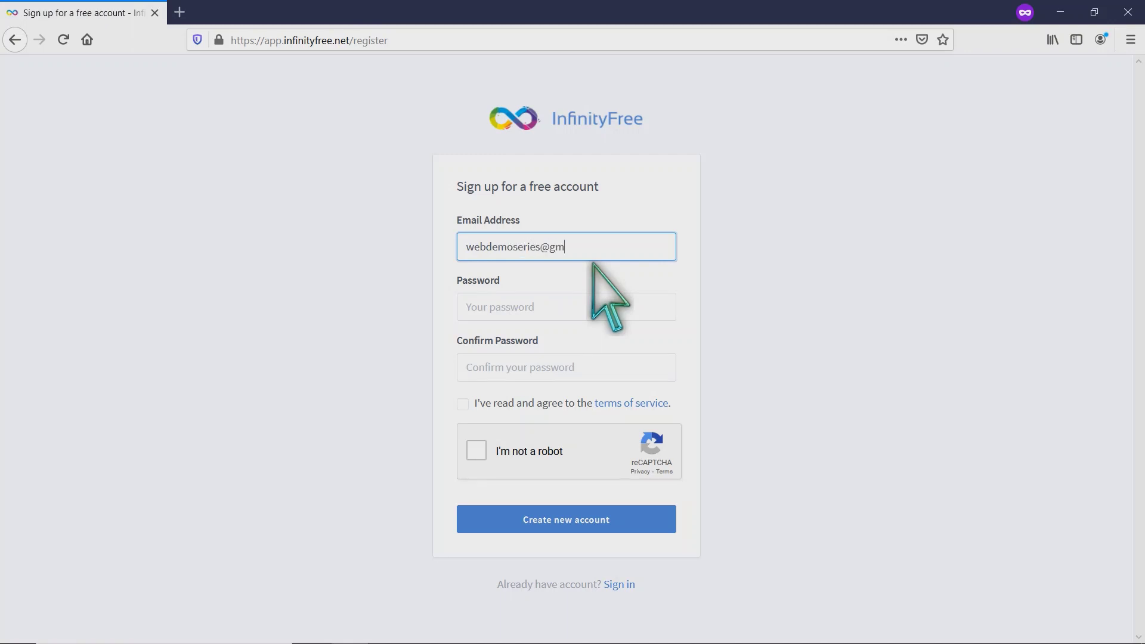
# Sign up for a free InfinityFree account with the e-mail address and a confirmed account password, agreeing to the terms of service.
pyautogui.press('Tab')
pyautogui.write('••')
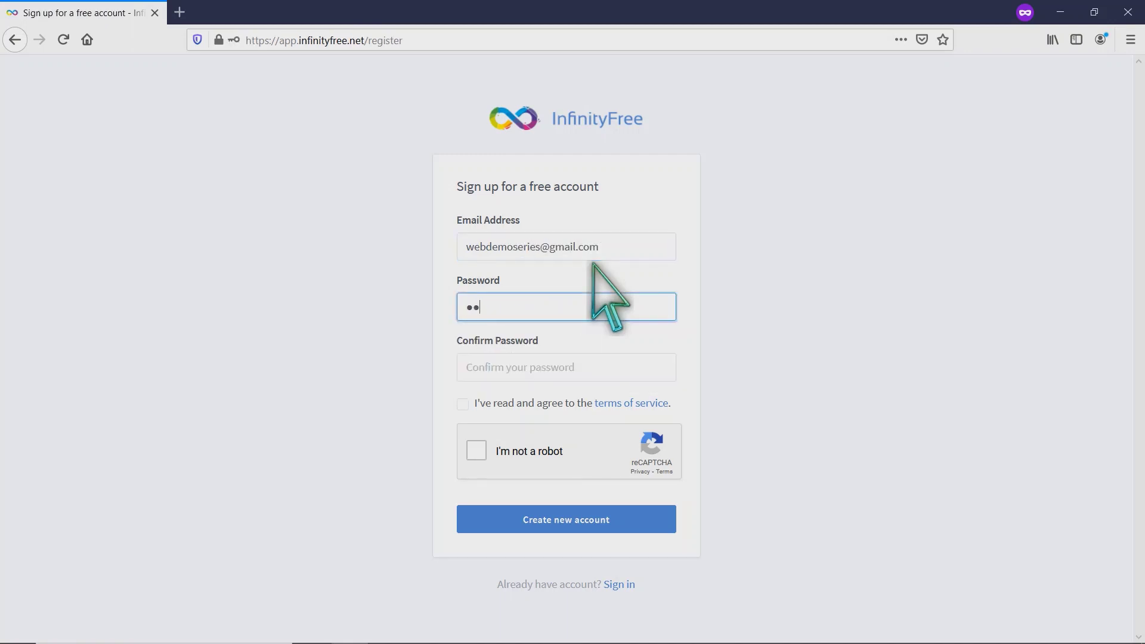
pyautogui.press('Tab')
pyautogui.write('••••')
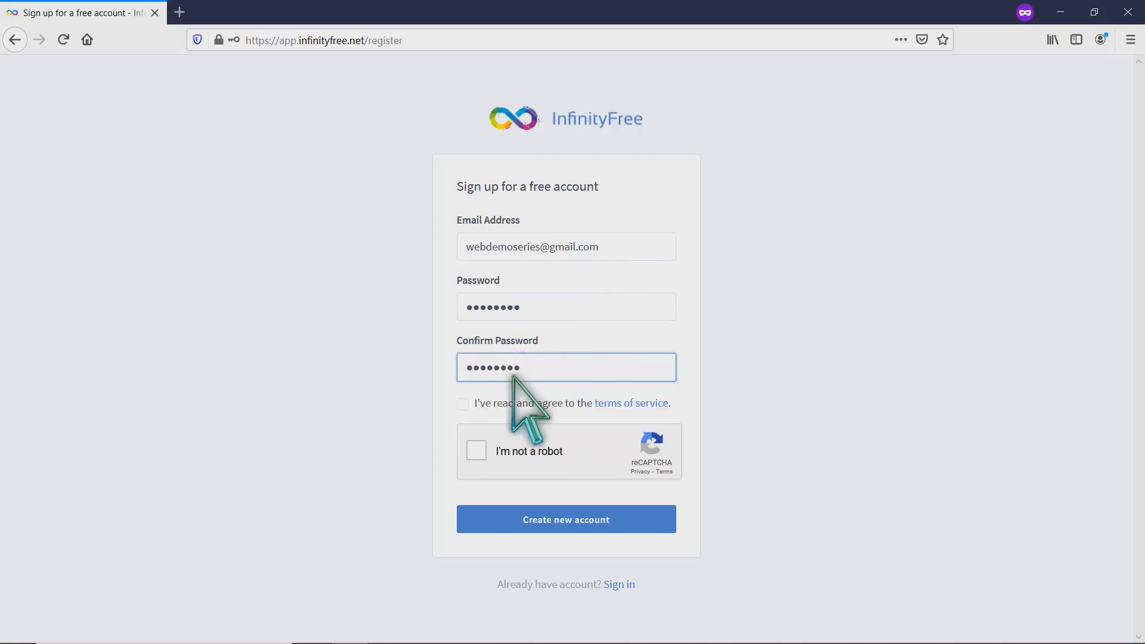
pyautogui.click(463, 404)
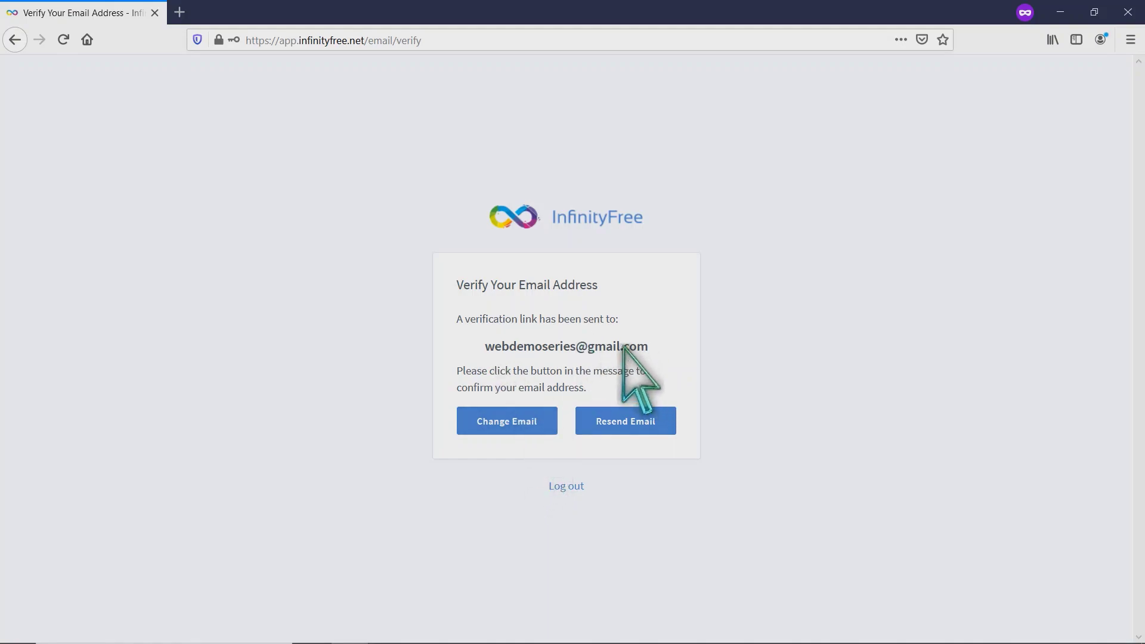
# Open the Gmail inbox through google.com in a new tab and verify the e-mail address from InfinityFree's message.
pyautogui.click(186, 8)
pyautogui.write('google.com/')
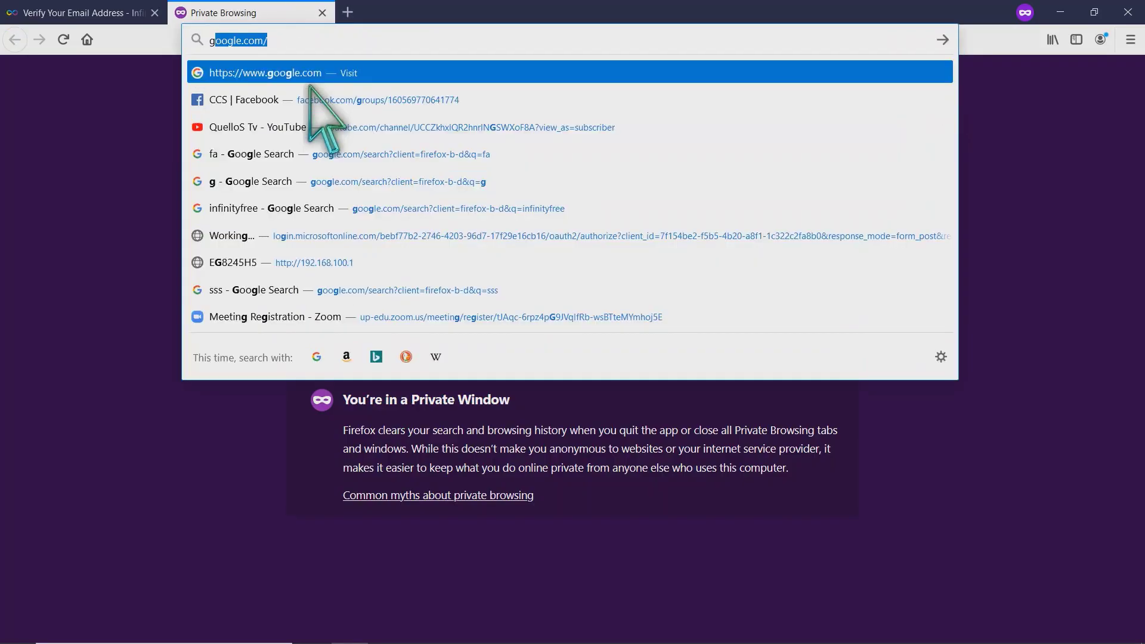
pyautogui.press('Return')
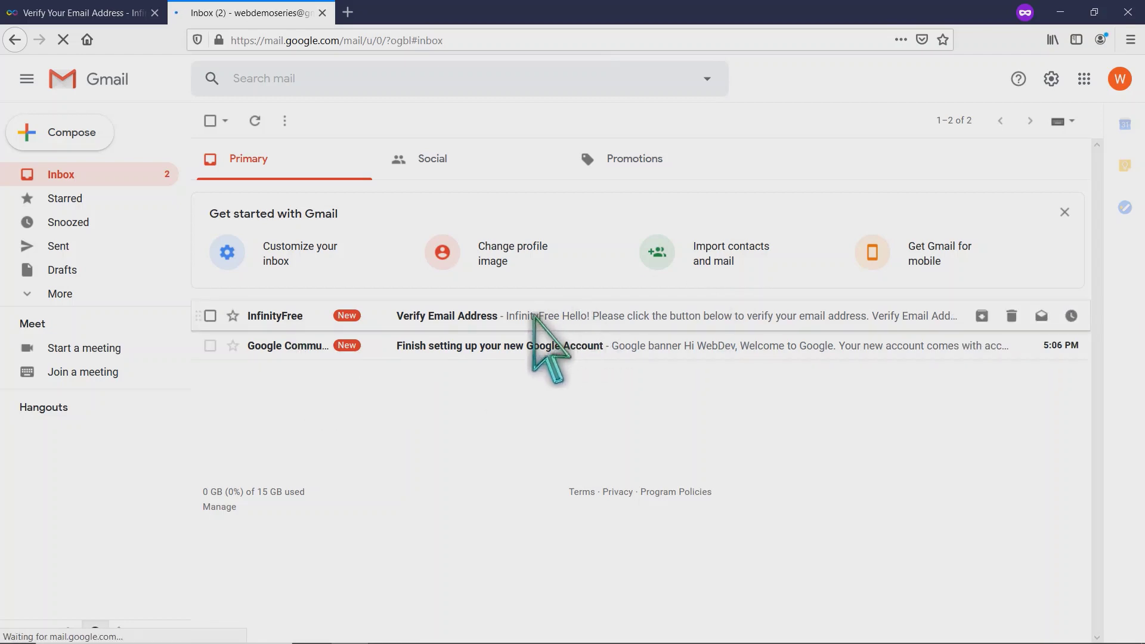
pyautogui.click(608, 315)
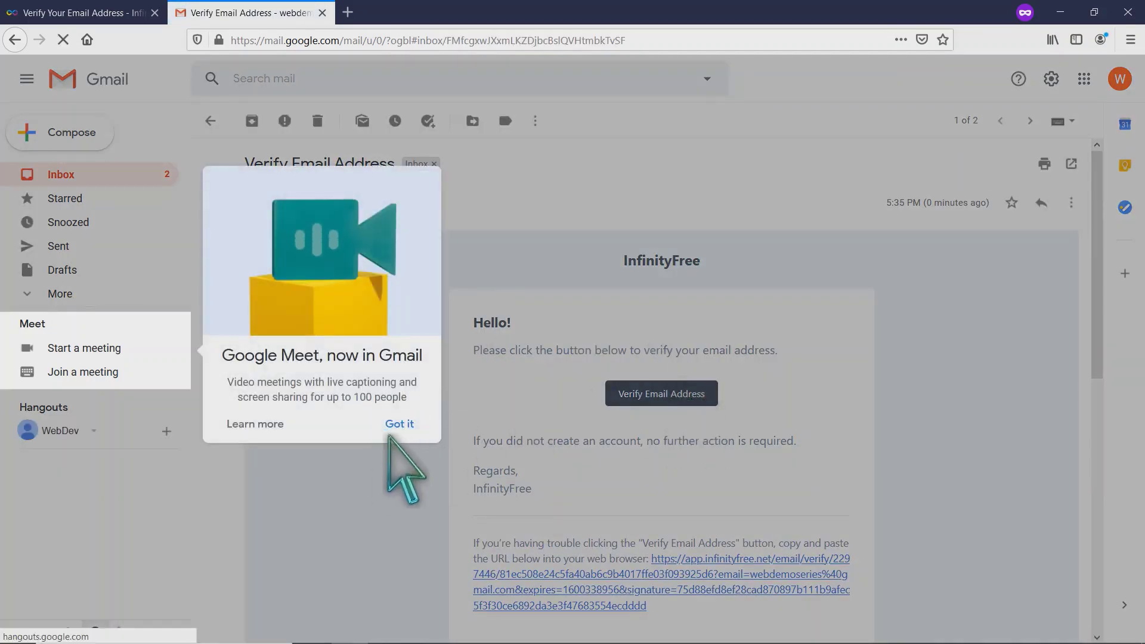
pyautogui.click(398, 424)
pyautogui.click(656, 393)
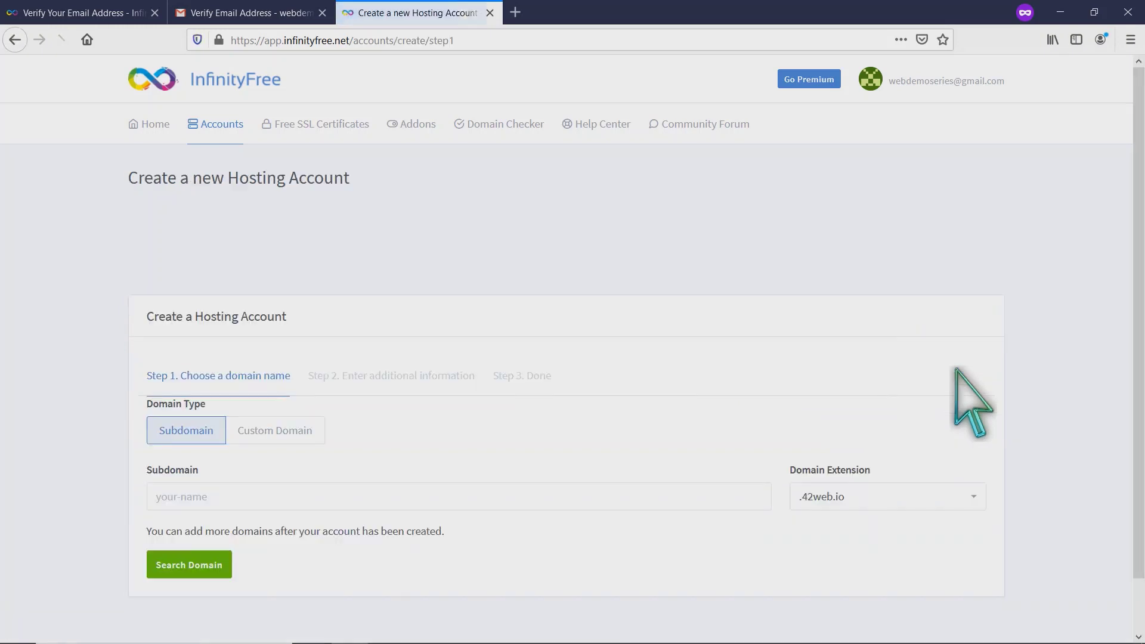
# Enter the subdomain mymidtermproj with the .epizy.com extension and search for that domain.
pyautogui.click(250, 499)
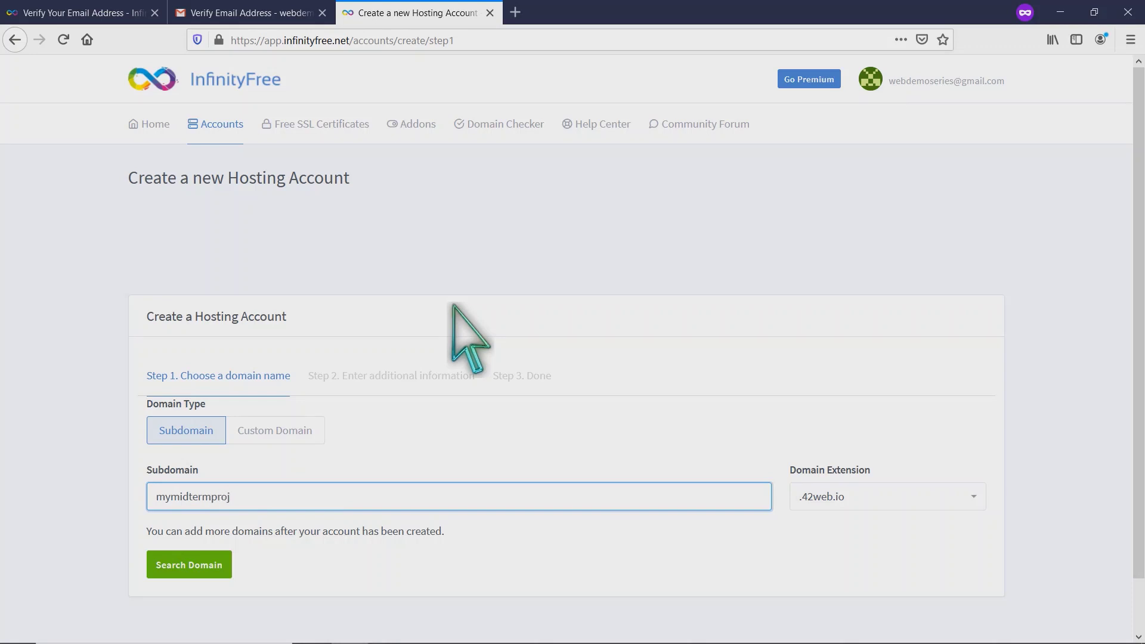
pyautogui.click(979, 507)
pyautogui.scroll(-2, 957, 518)
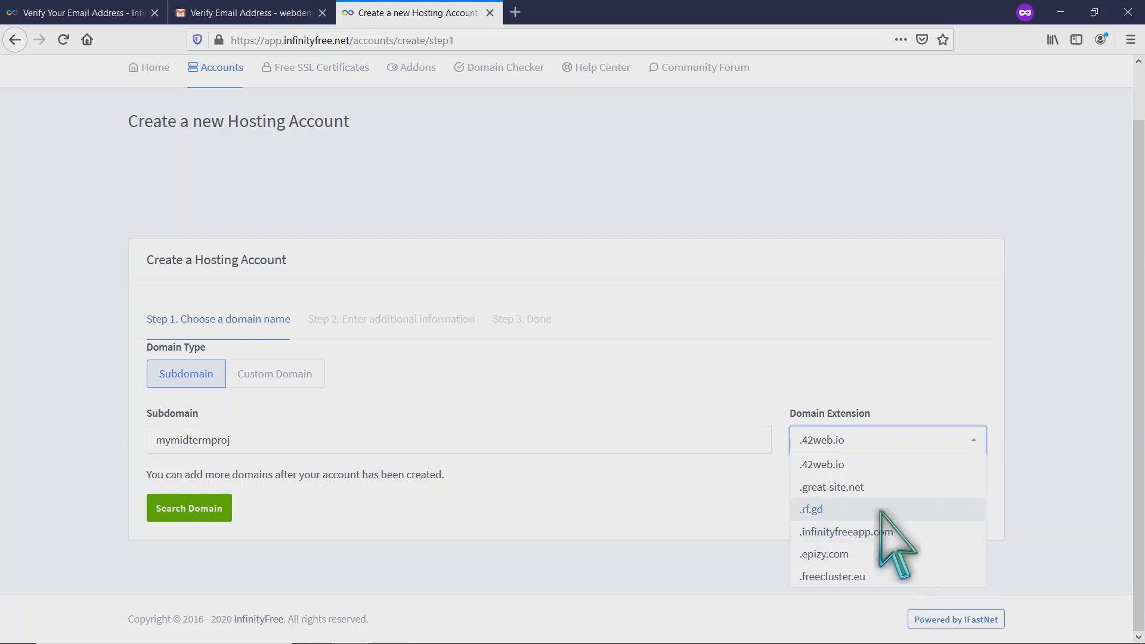
pyautogui.click(847, 560)
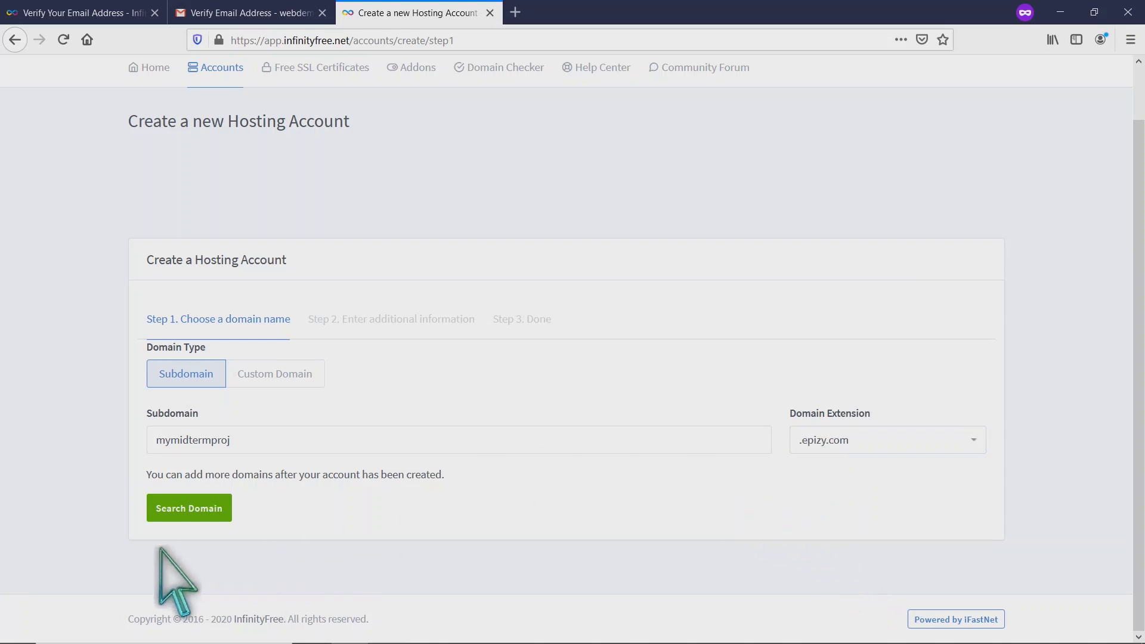
pyautogui.click(179, 519)
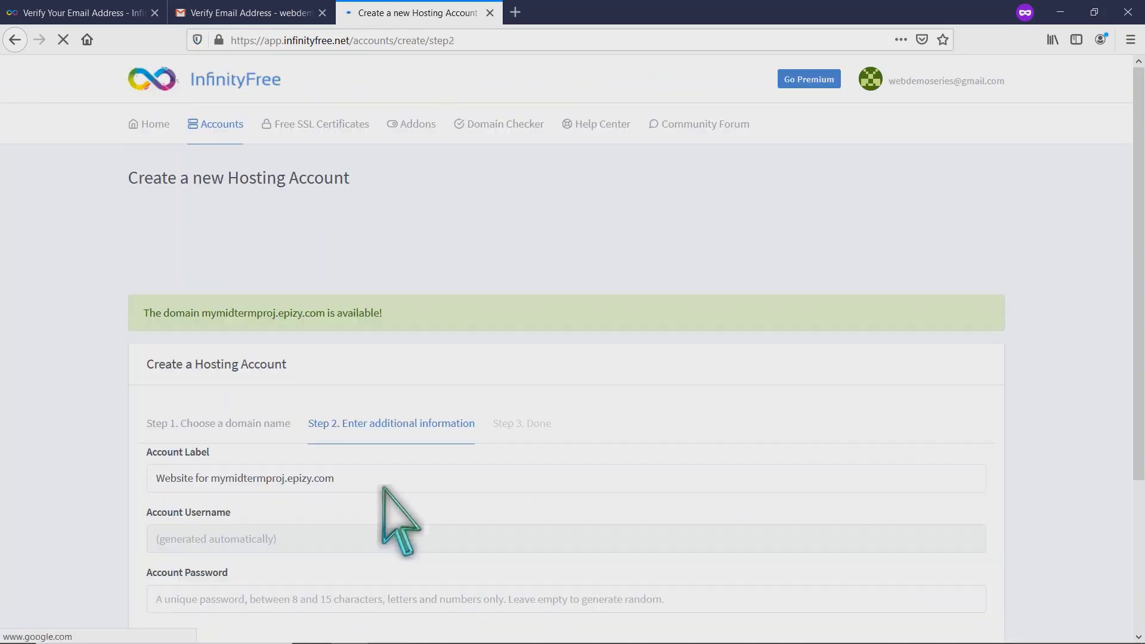
# Complete the robot check by selecting the crosswalk squares, and create the hosting account with the default label.
pyautogui.scroll(-2, 369, 388)
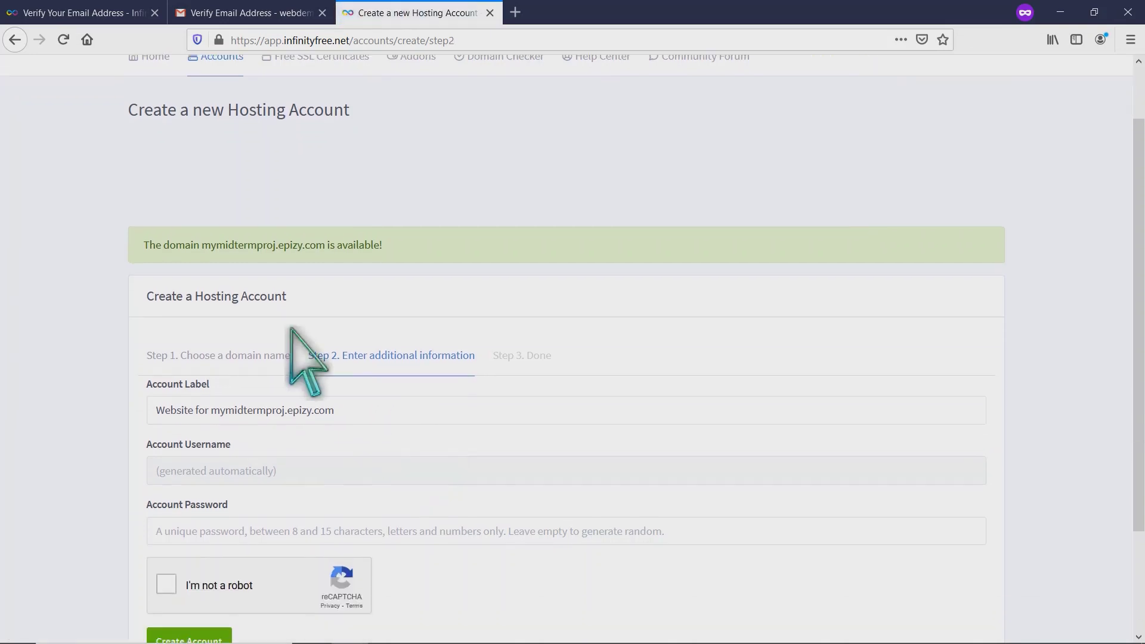
pyautogui.moveTo(147, 235); pyautogui.dragTo(409, 238)
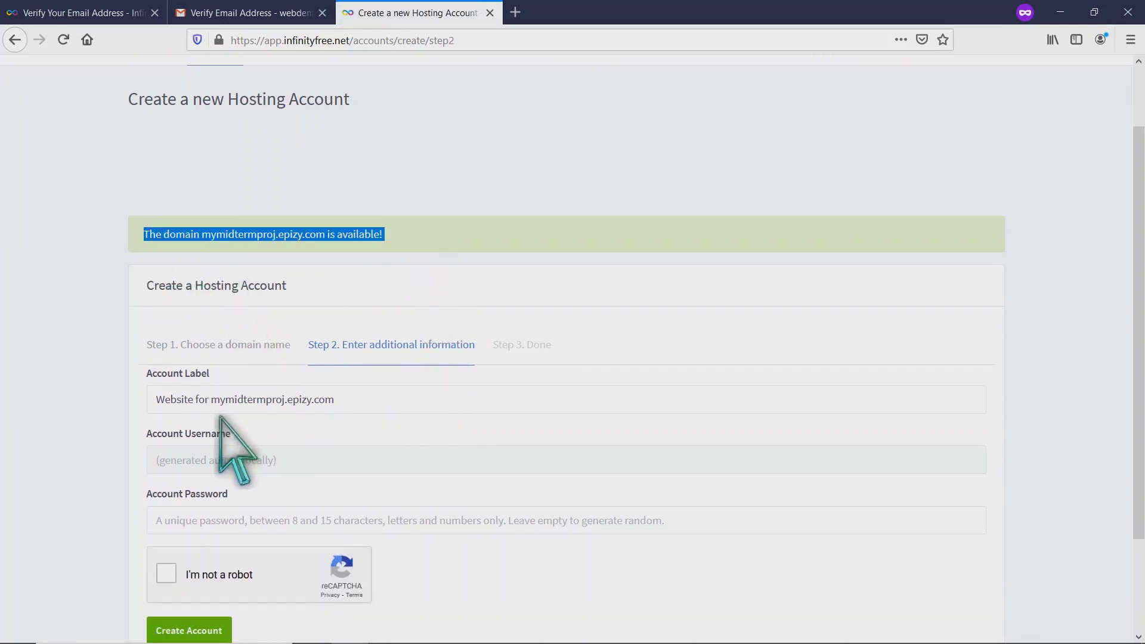
pyautogui.scroll(-3, 334, 476)
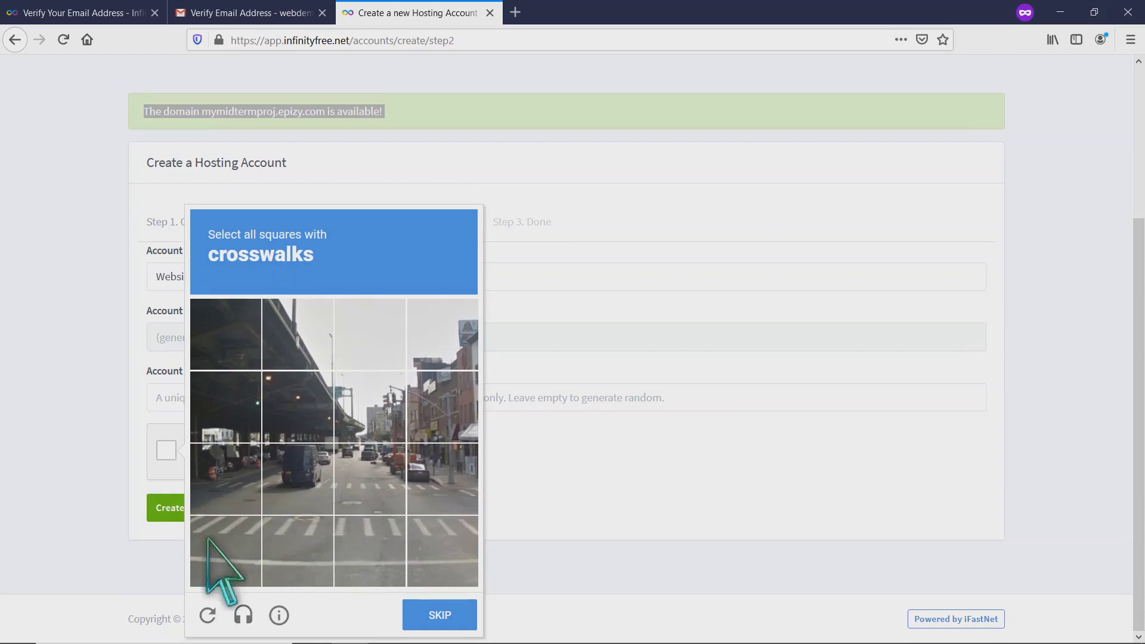
pyautogui.click(206, 560)
pyautogui.click(298, 555)
pyautogui.click(369, 554)
pyautogui.click(441, 548)
pyautogui.click(436, 480)
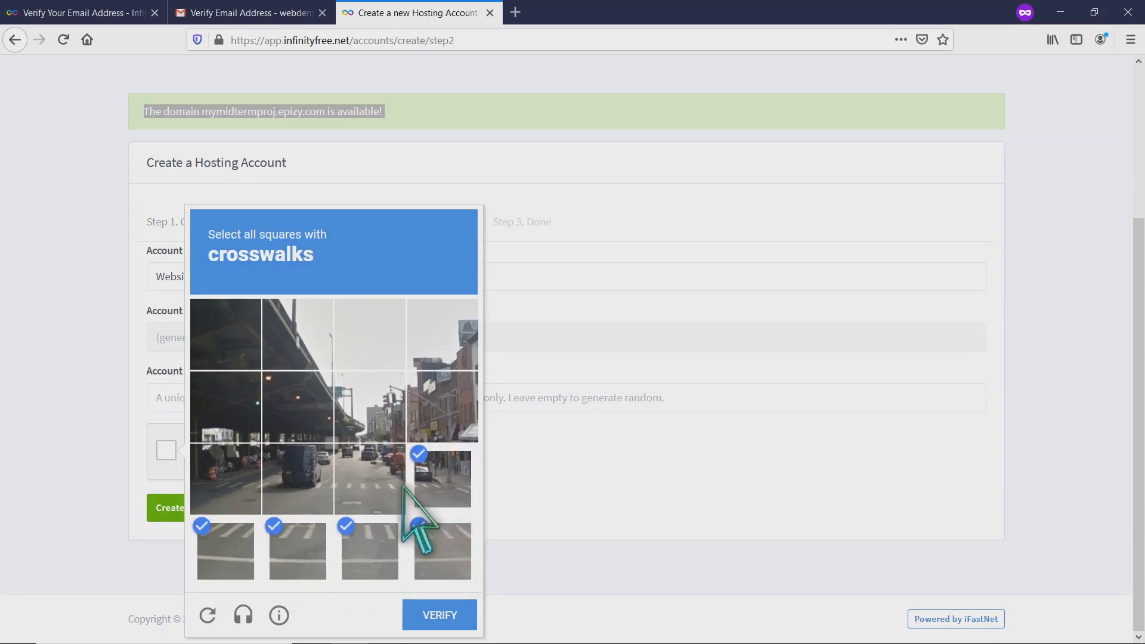
pyautogui.click(361, 483)
pyautogui.click(290, 486)
pyautogui.click(225, 483)
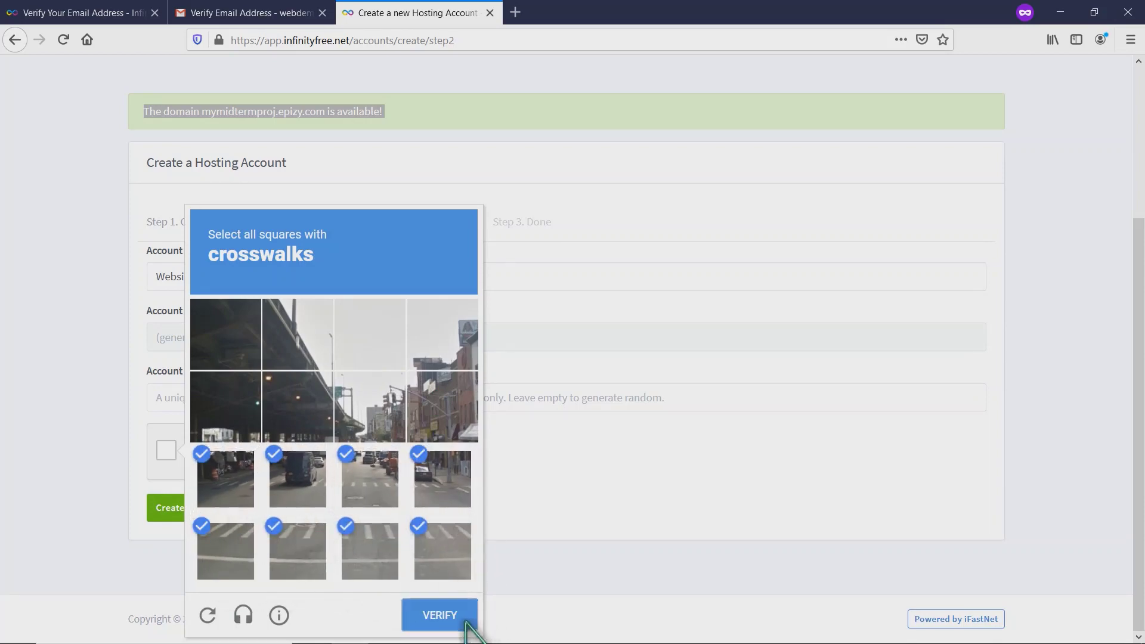
pyautogui.click(440, 614)
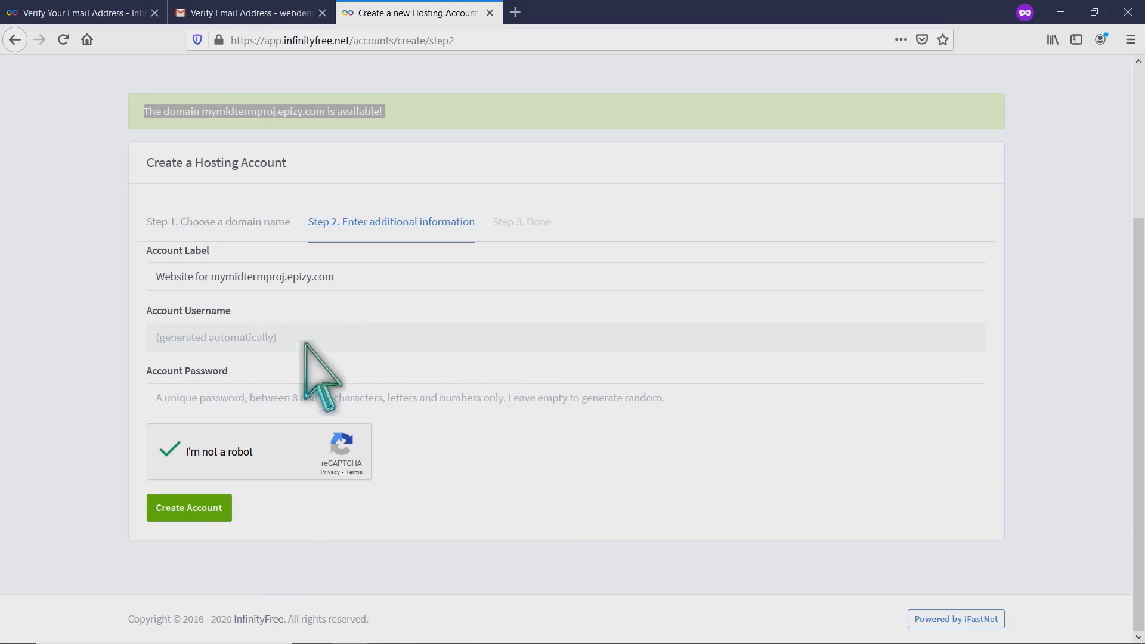
pyautogui.click(222, 507)
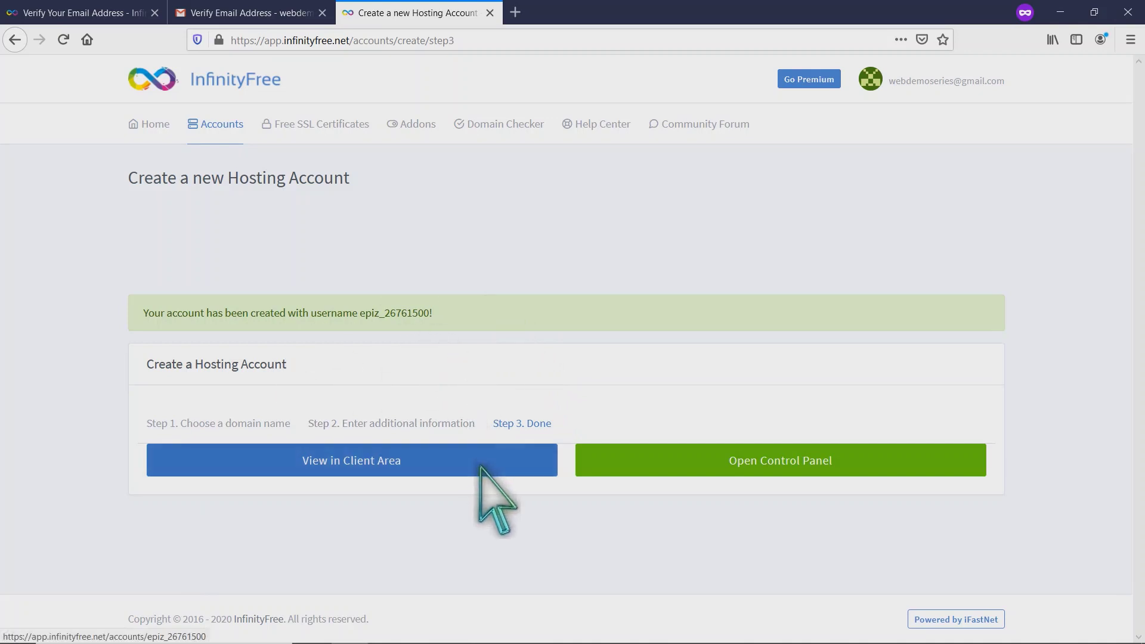
# Open the new hosting account's control panel and disapprove the service e-mail alerts.
pyautogui.click(754, 472)
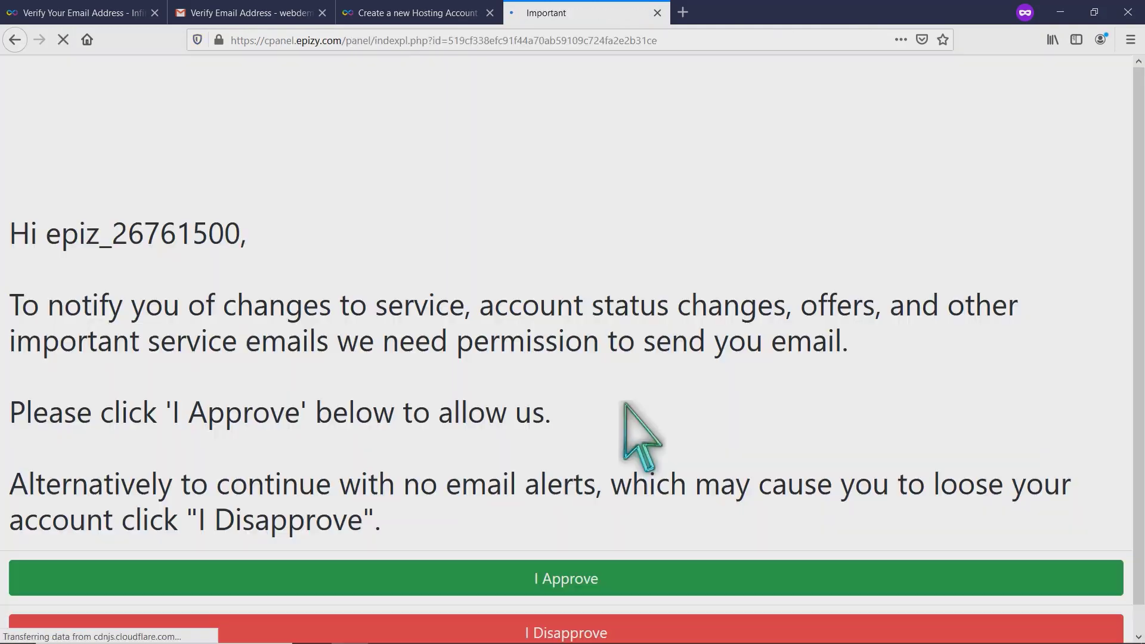
pyautogui.scroll(-1, 625, 390)
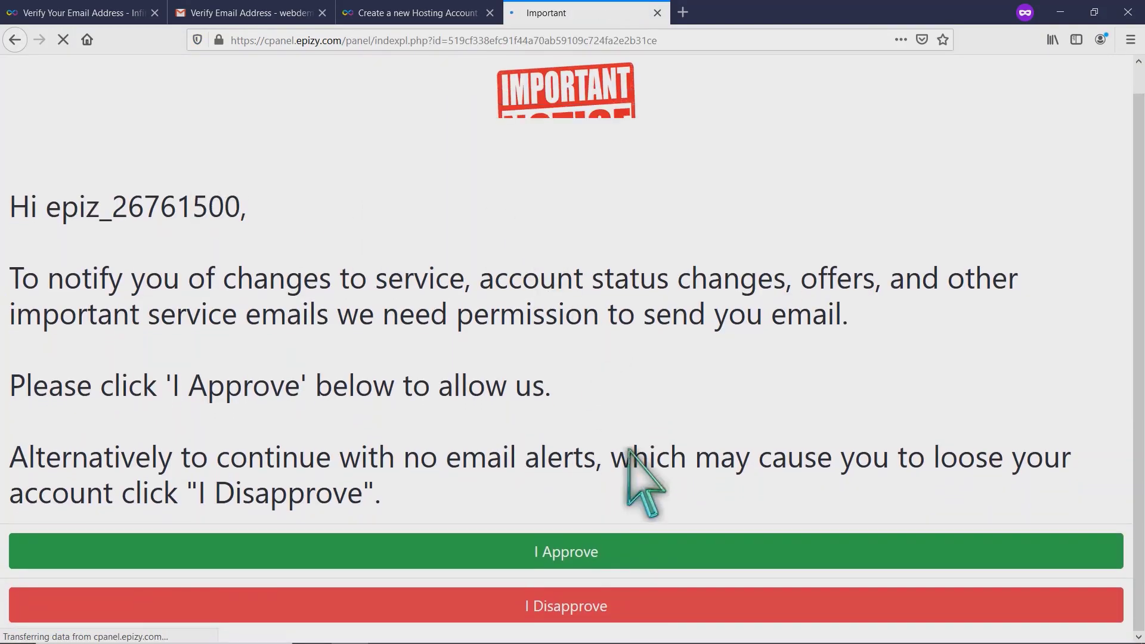
pyautogui.click(609, 608)
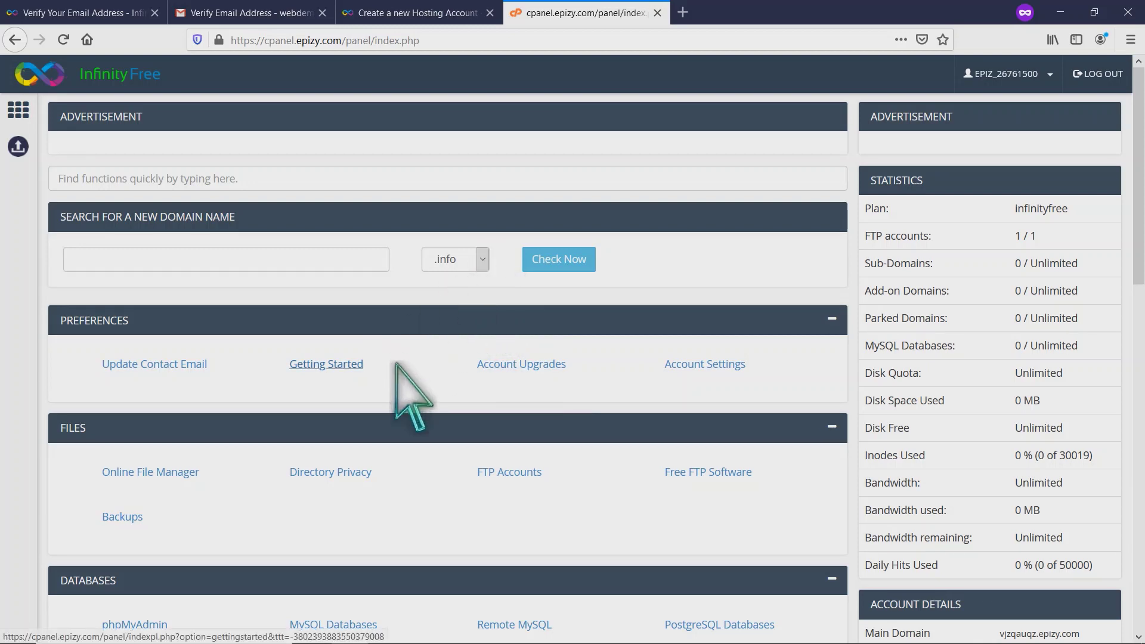
# Look through the control panel's sections, from preferences, files and databases down to software, advanced and support.
pyautogui.scroll(-2, 772, 227)
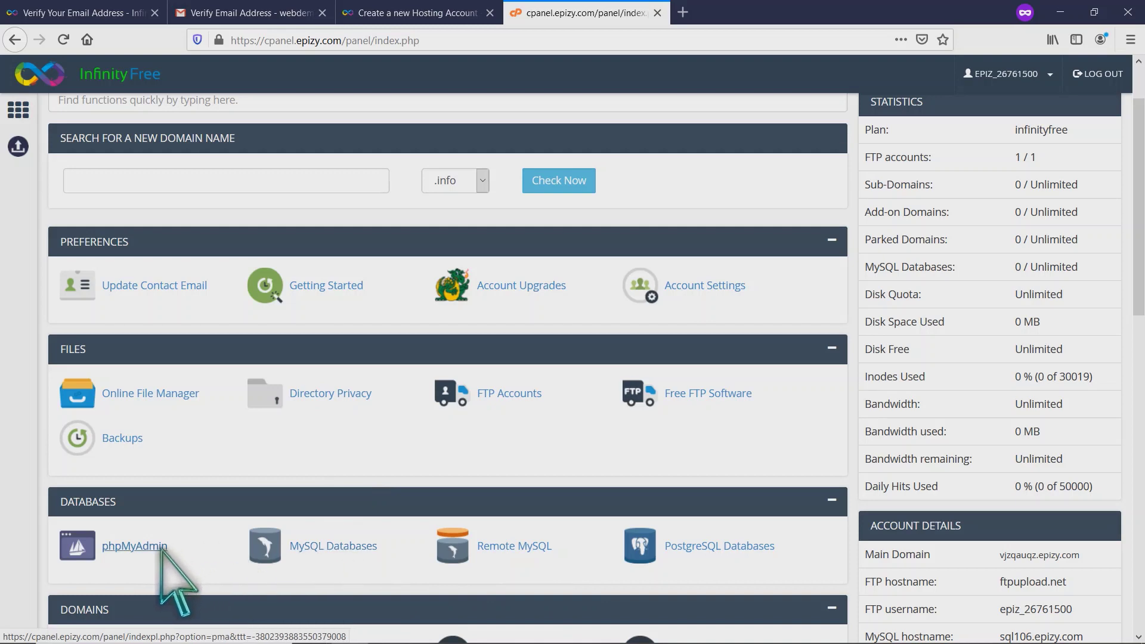
pyautogui.scroll(-4, 307, 447)
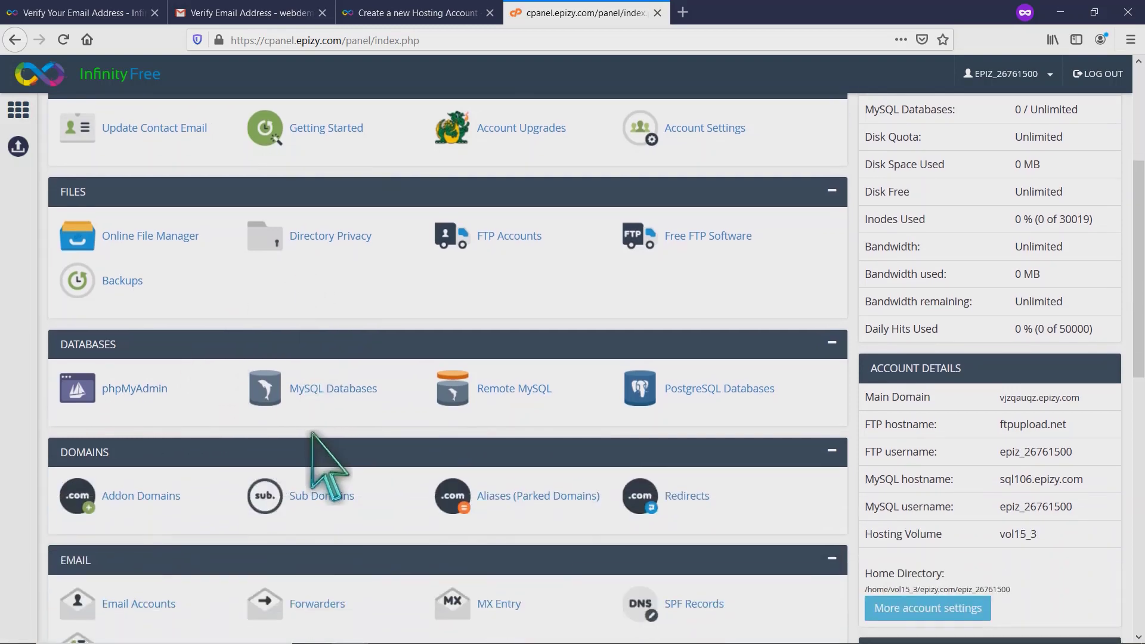
pyautogui.scroll(-3, 305, 430)
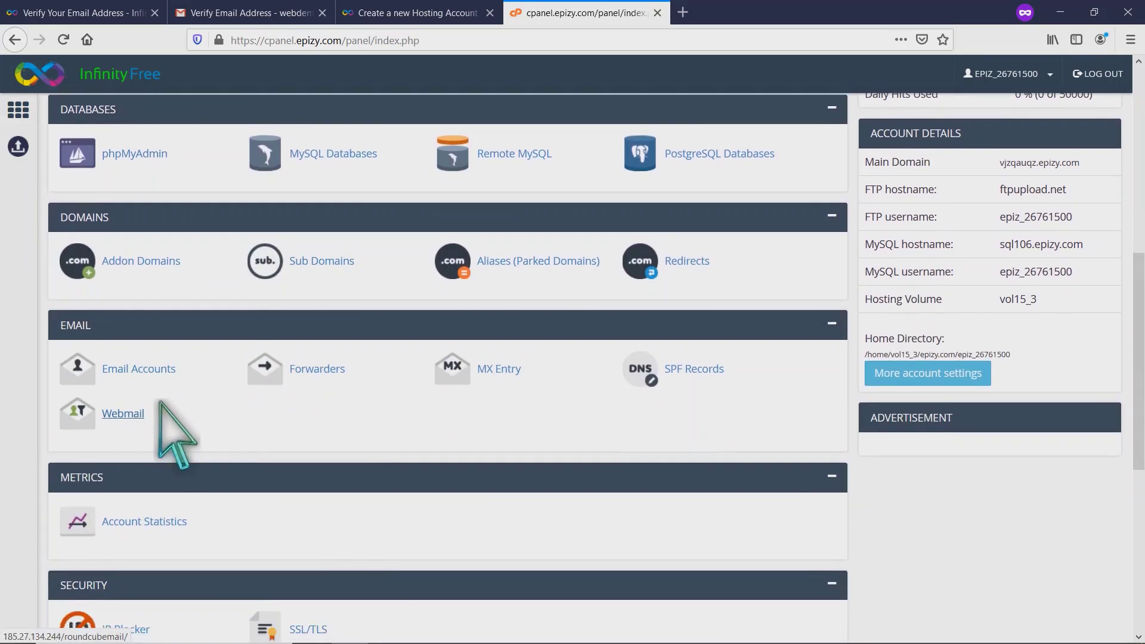
pyautogui.scroll(-4, 215, 412)
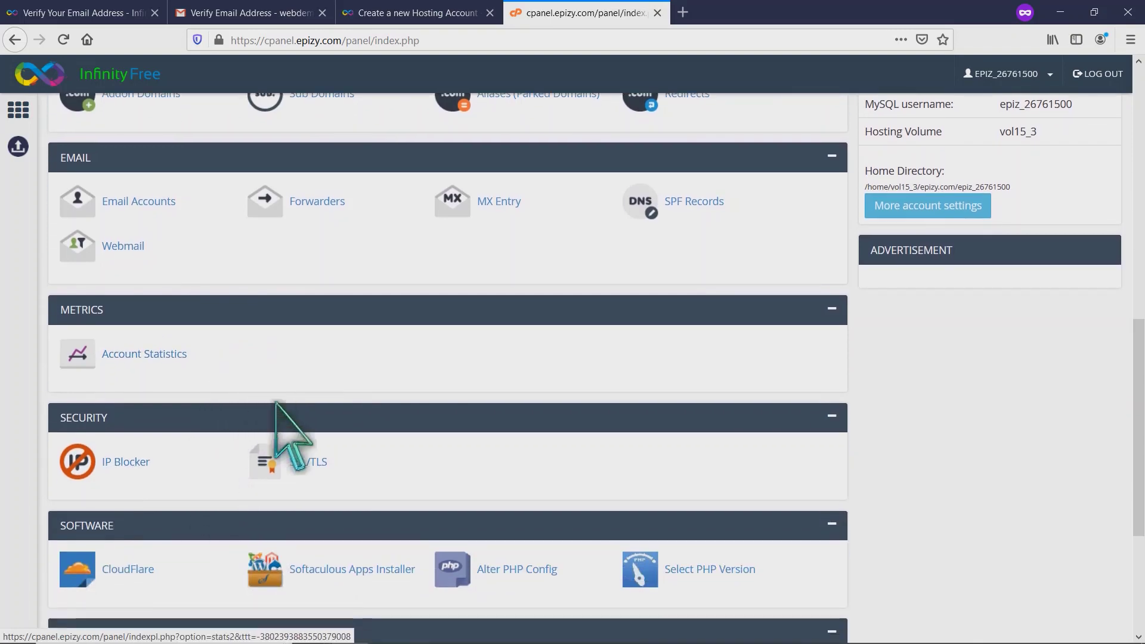
pyautogui.scroll(-3, 394, 435)
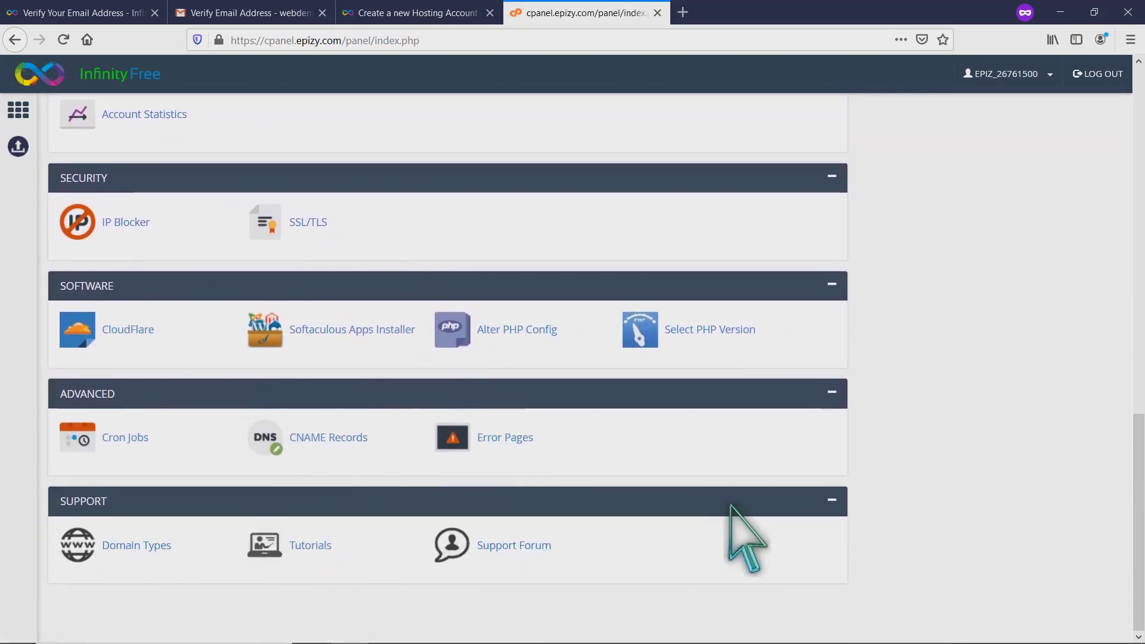
pyautogui.scroll(12, 620, 507)
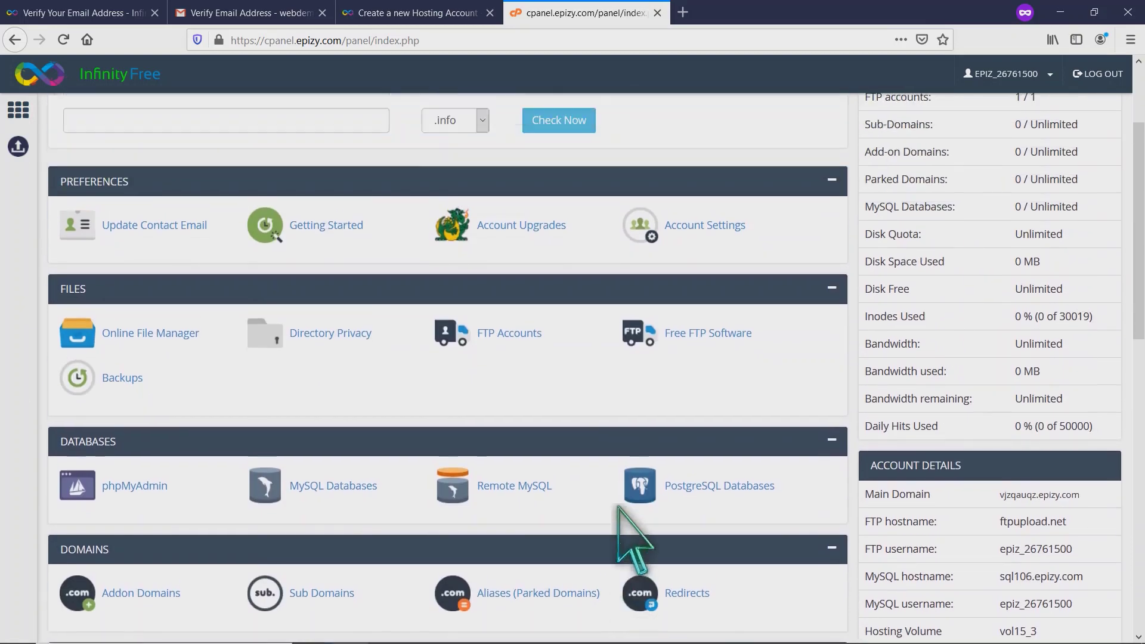
pyautogui.scroll(3, 618, 507)
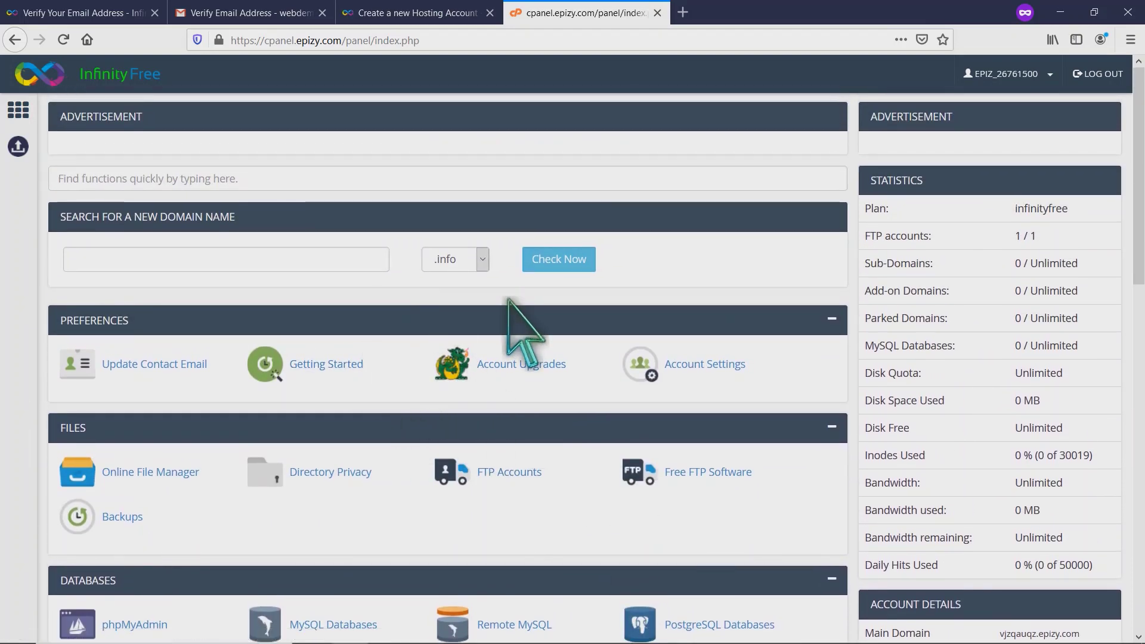
# Close the control panel, go to the InfinityFree accounts list and open the management page of the mymidtermproj.epizy.com account.
pyautogui.hotkey('ctrl', 'w')
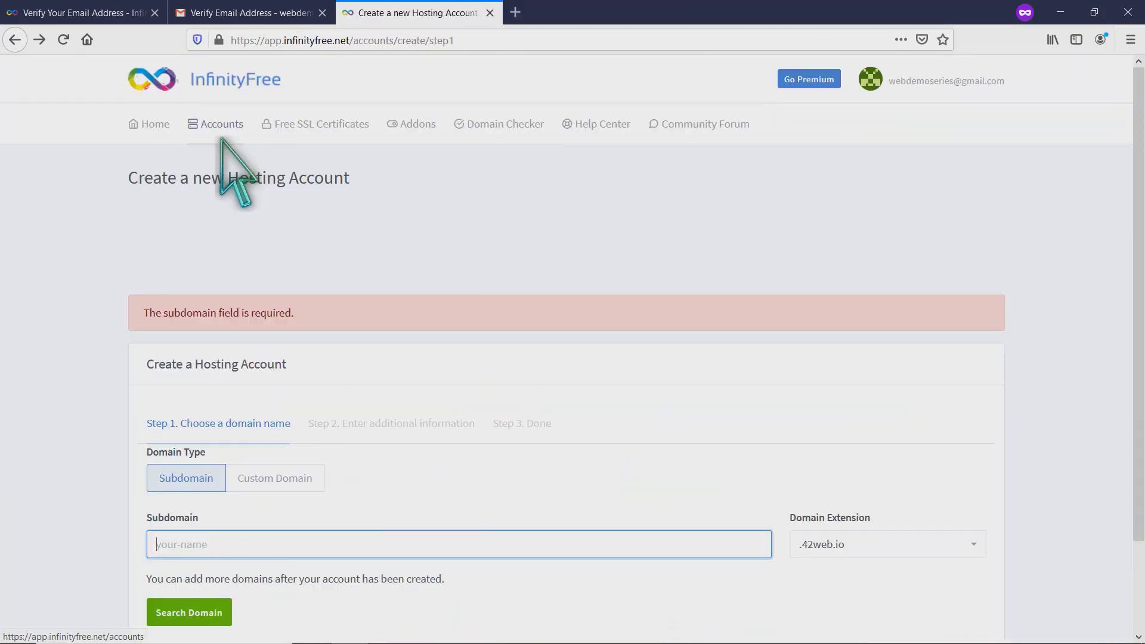
pyautogui.click(222, 139)
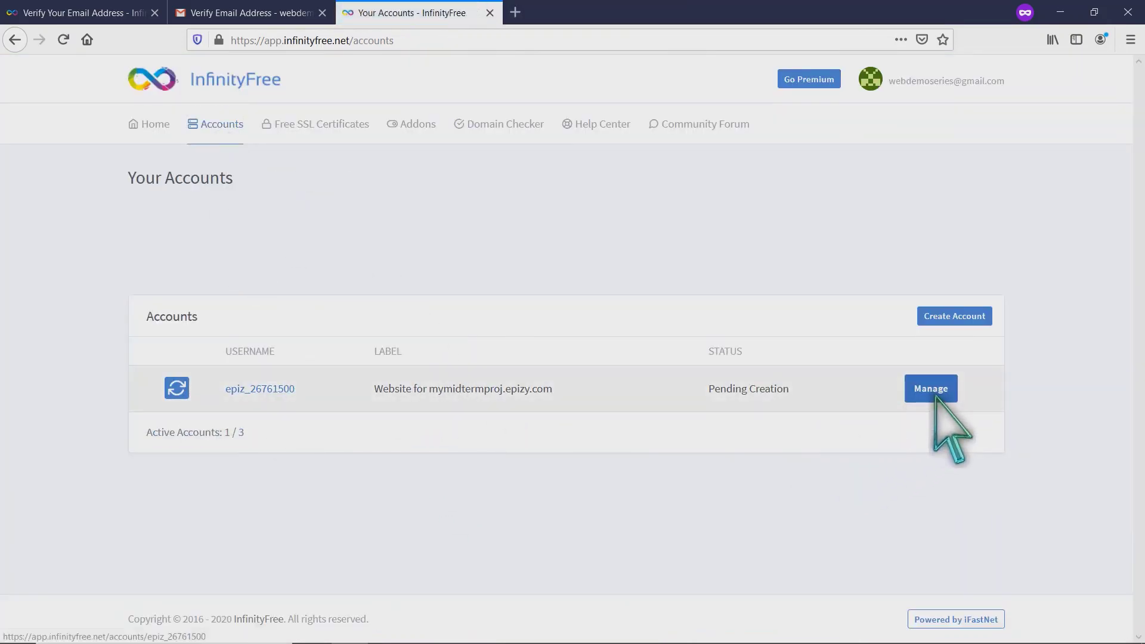
pyautogui.click(233, 138)
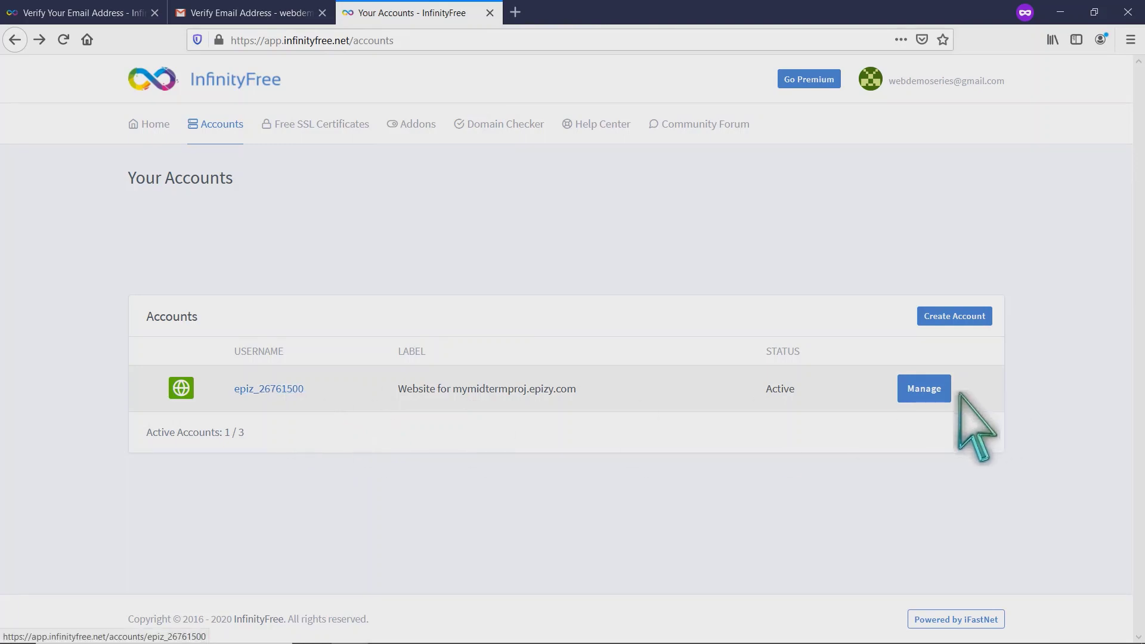
pyautogui.scroll(-3, 358, 447)
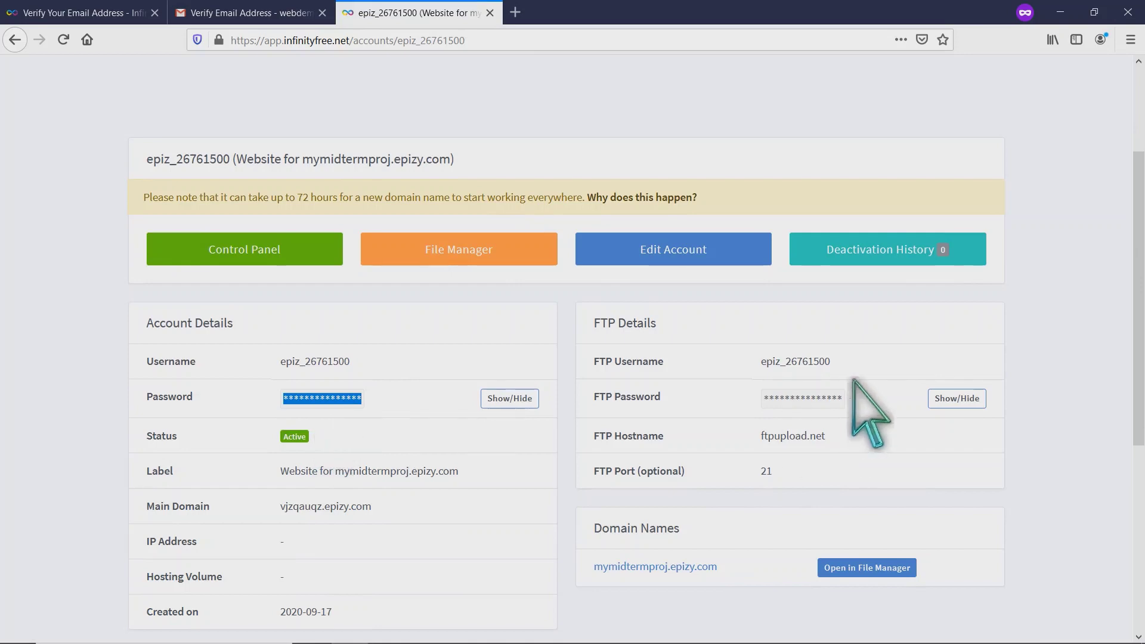
# Review the account's FTP and MySQL details, and open the account's File Manager.
pyautogui.scroll(-1, 852, 399)
pyautogui.doubleClick(832, 322)
pyautogui.scroll(-4, 657, 369)
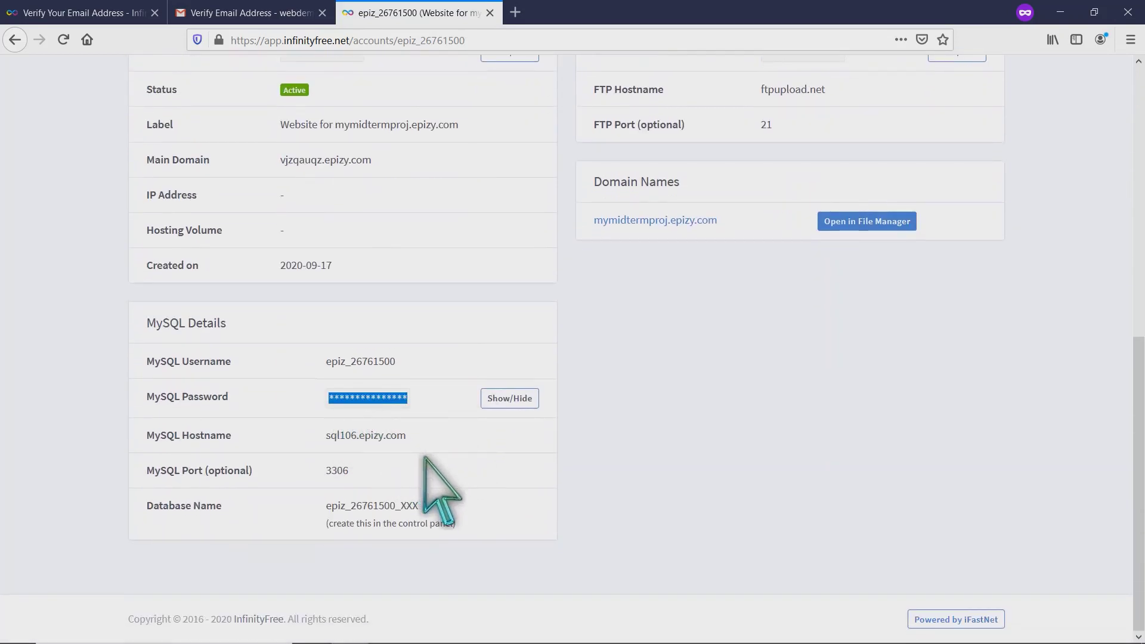
pyautogui.scroll(4, 426, 462)
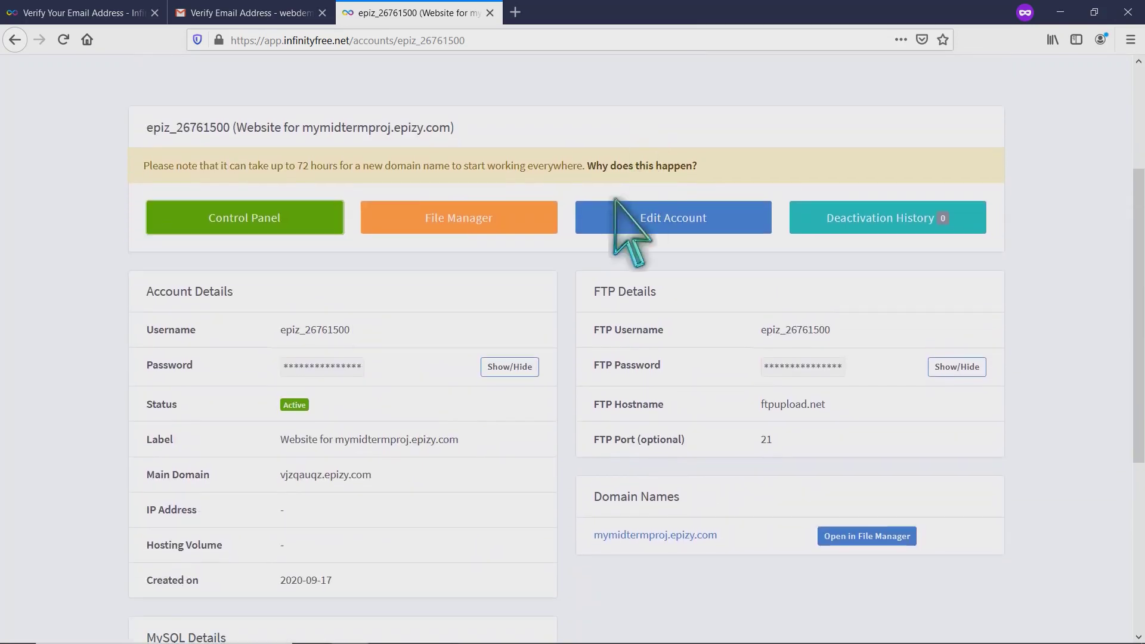
pyautogui.click(505, 231)
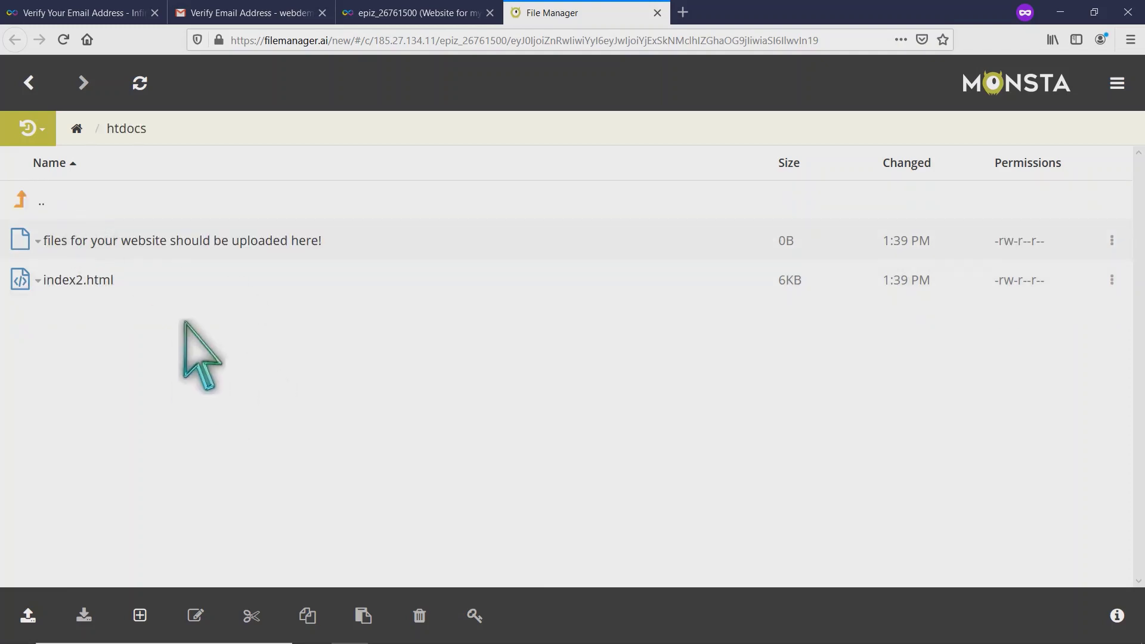
# Upload the index and Registration HTML files from the local midterm folder into htdocs.
pyautogui.click(40, 608)
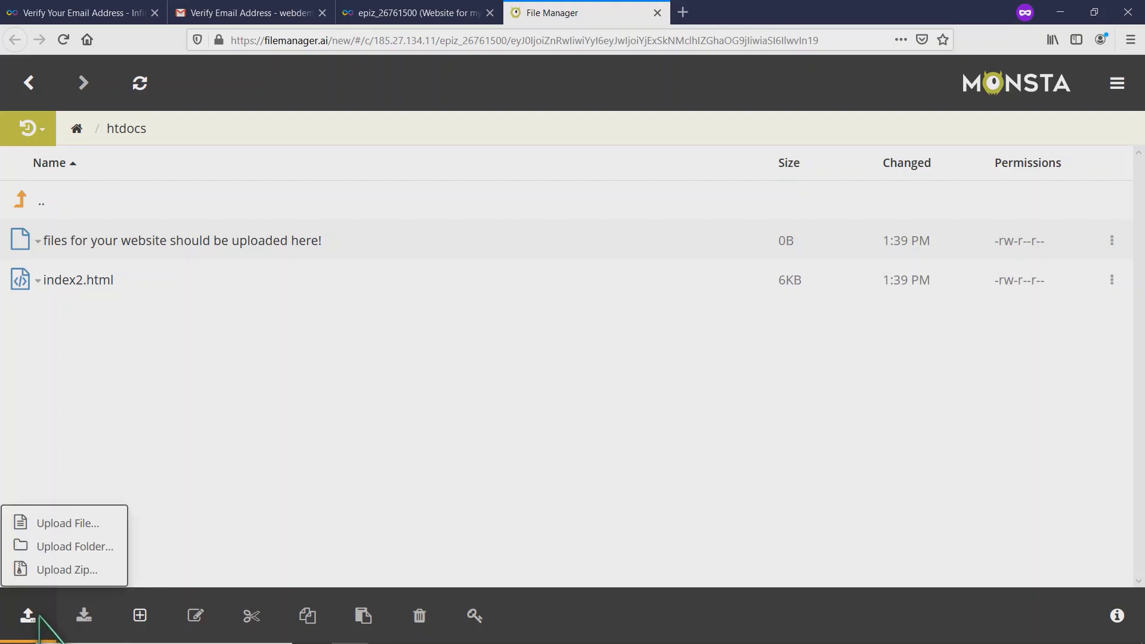
pyautogui.click(57, 523)
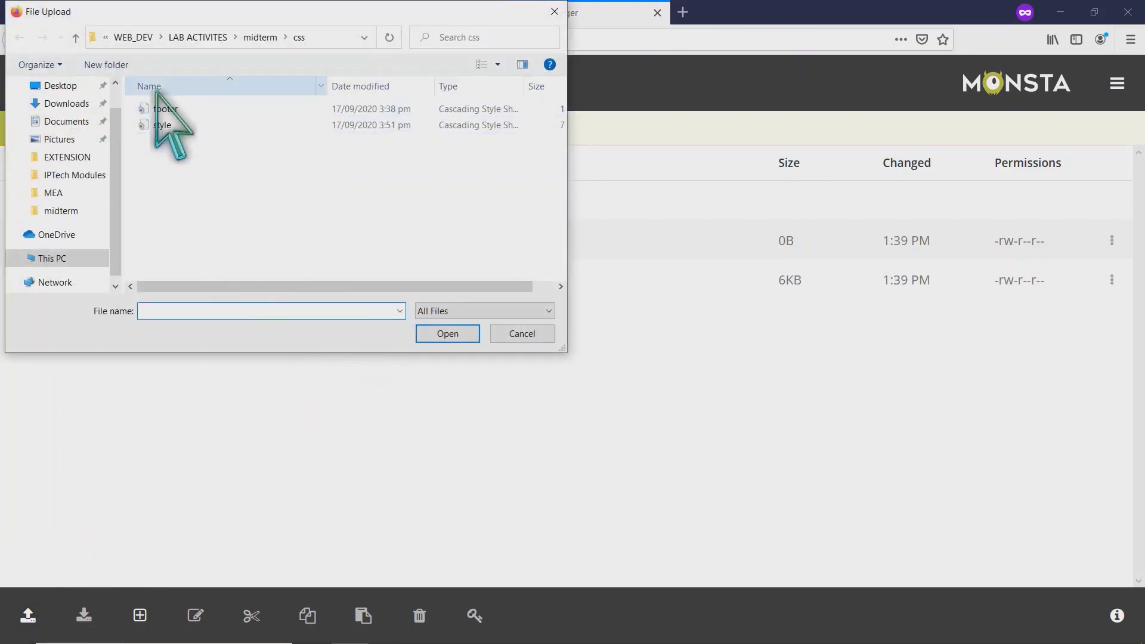
pyautogui.click(284, 37)
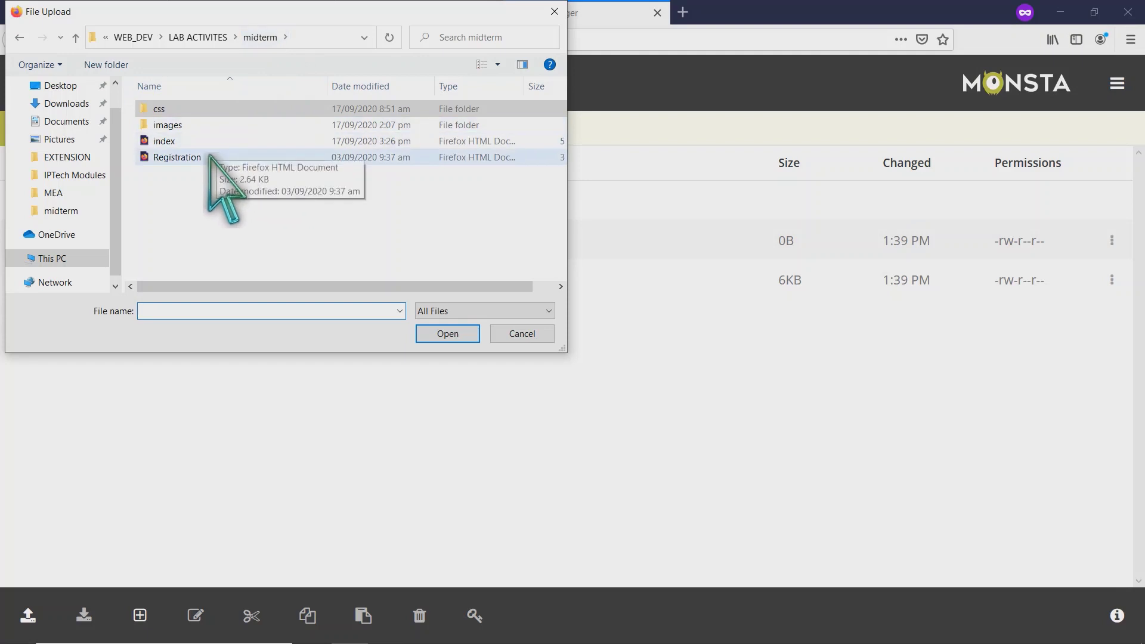
pyautogui.click(173, 141)
pyautogui.moveTo(290, 218); pyautogui.dragTo(156, 90)
pyautogui.moveTo(249, 11); pyautogui.dragTo(554, 97)
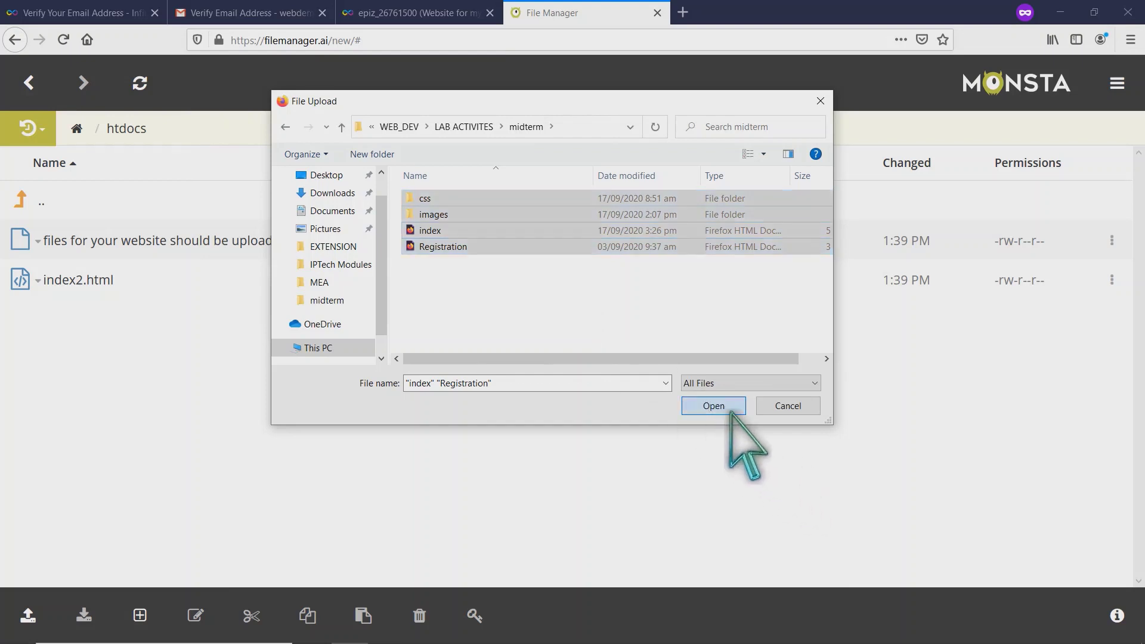
pyautogui.click(729, 407)
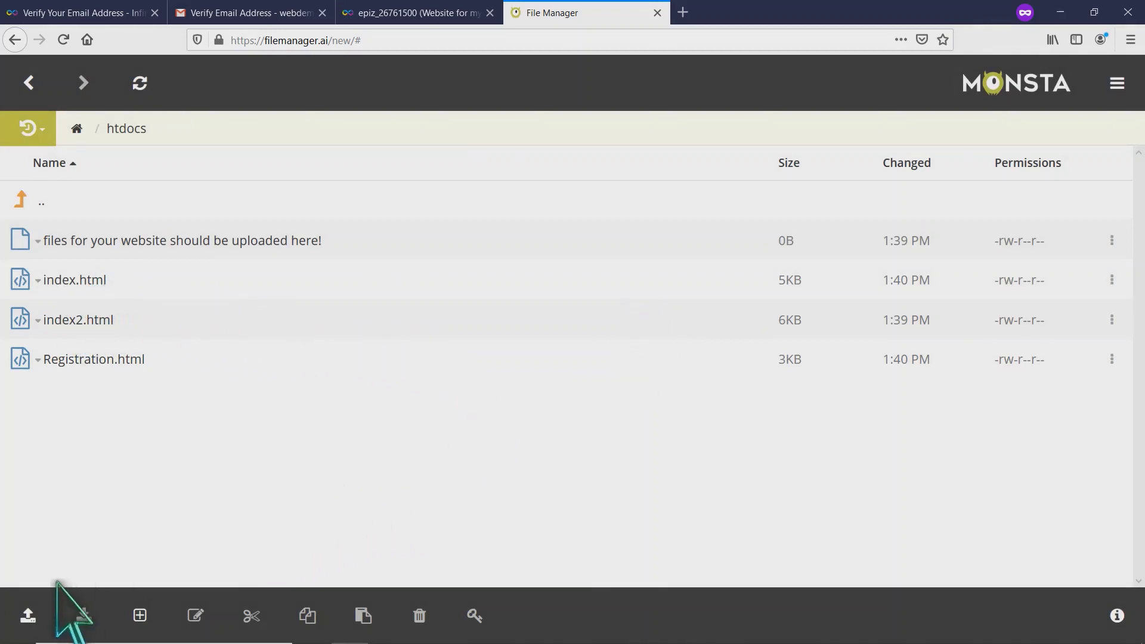
# Upload the css folder from the midterm folder into htdocs.
pyautogui.click(89, 548)
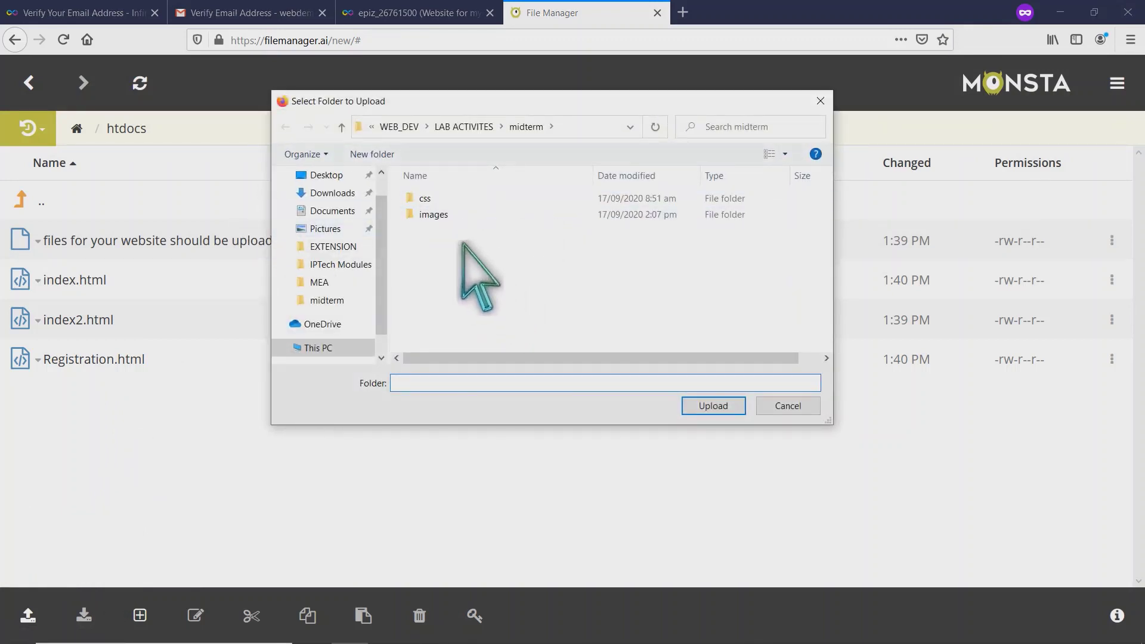
pyautogui.click(429, 202)
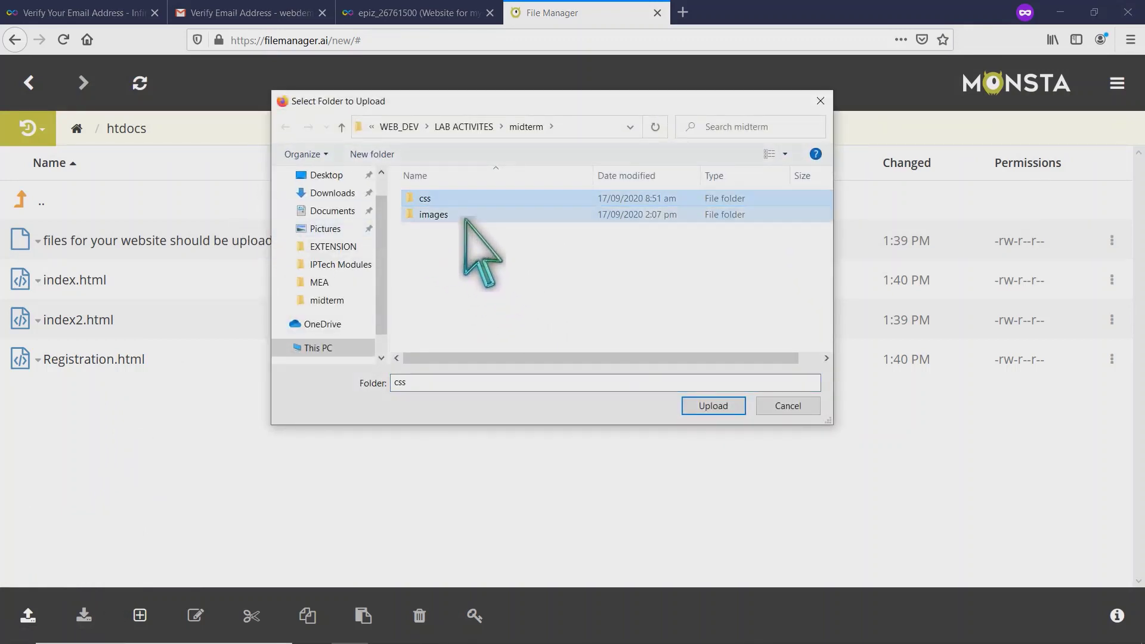
pyautogui.click(440, 215)
pyautogui.click(433, 201)
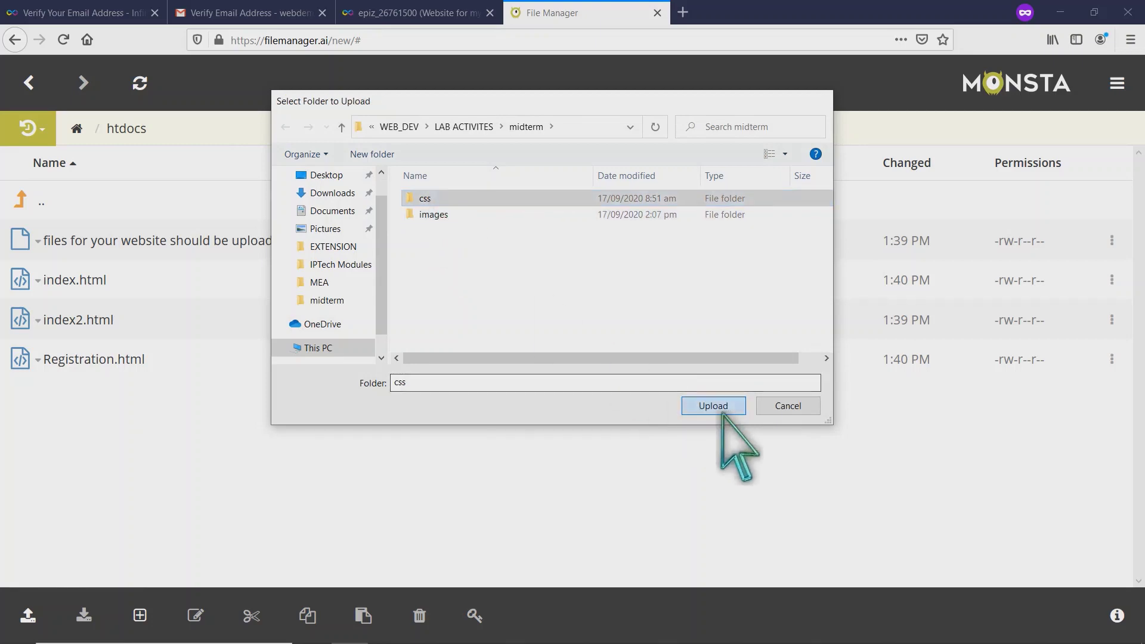
pyautogui.click(718, 407)
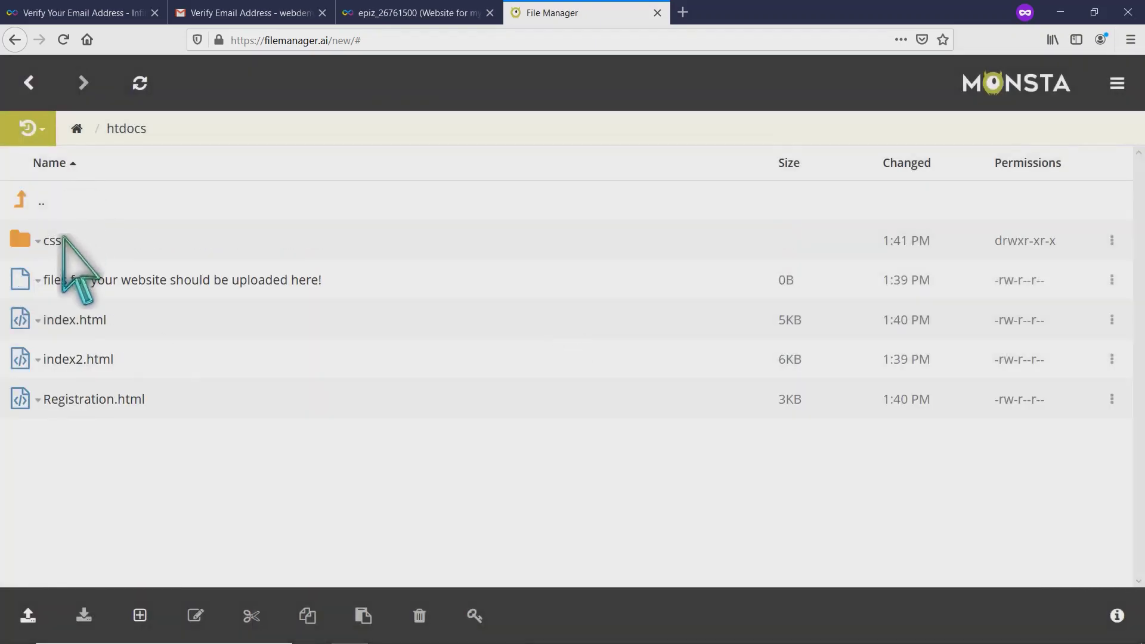
# Upload the images folder from the midterm folder into htdocs.
pyautogui.click(39, 615)
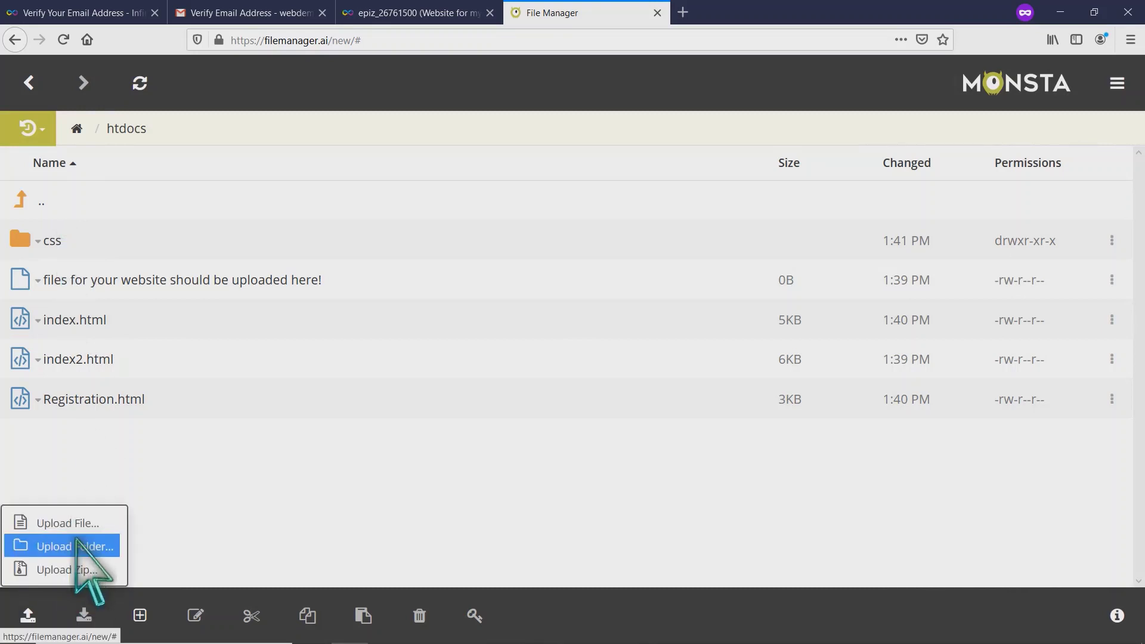
pyautogui.click(72, 544)
pyautogui.click(526, 126)
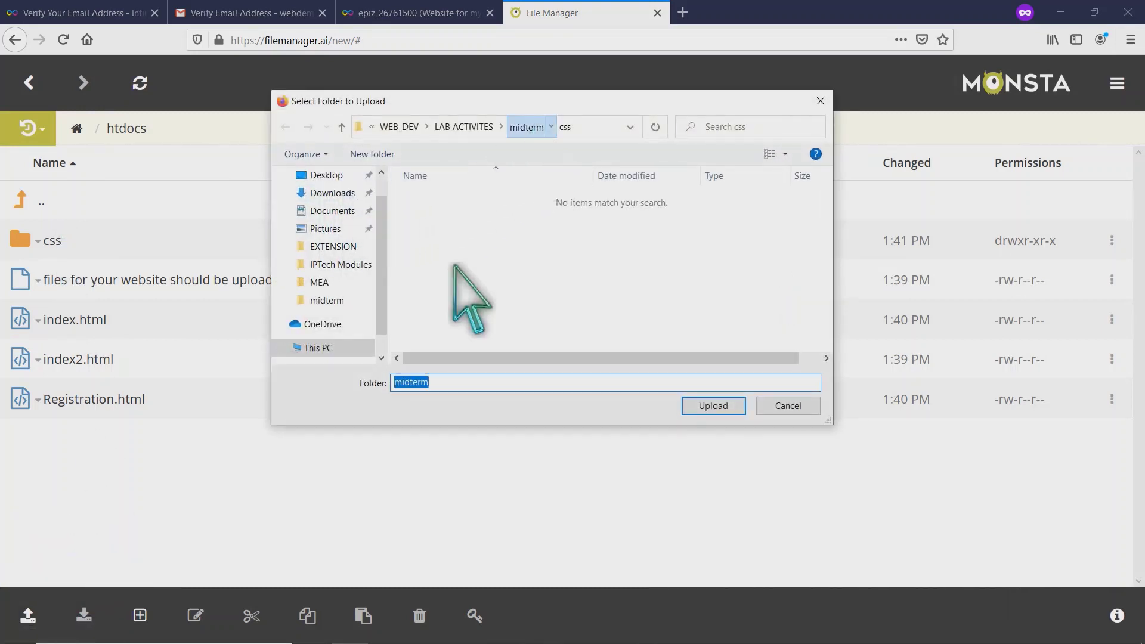
pyautogui.click(453, 214)
pyautogui.click(730, 405)
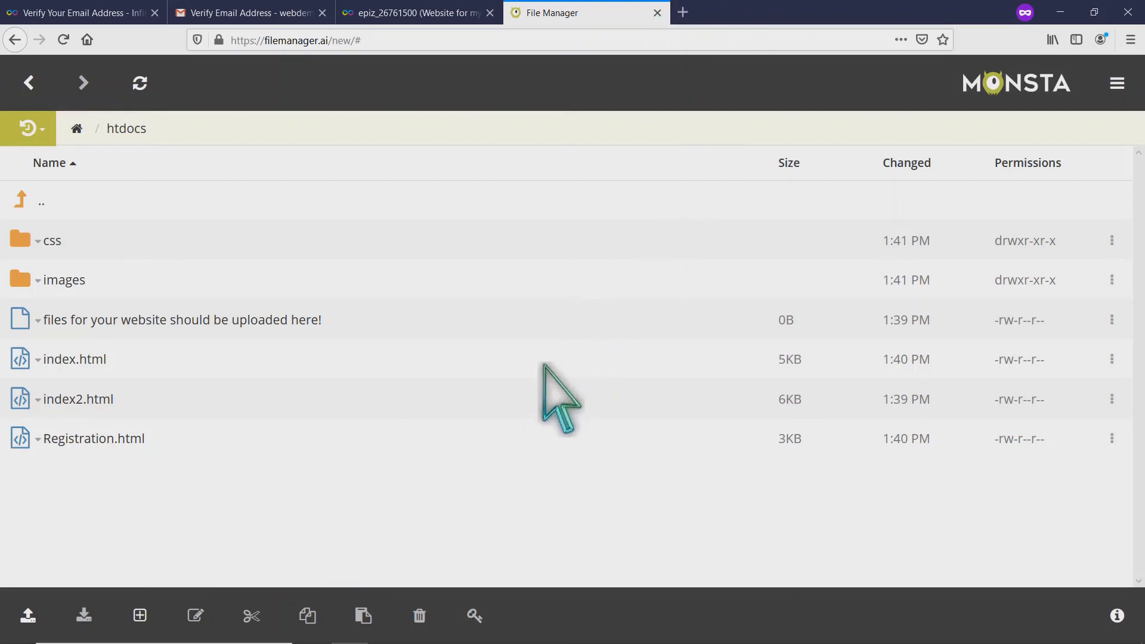
# Open a private browser window and load mymidtermproj.epizy.com to check the uploaded website.
pyautogui.hotkey('ctrl', 'shift', 'p')
pyautogui.write('mymidtermproj.ep')
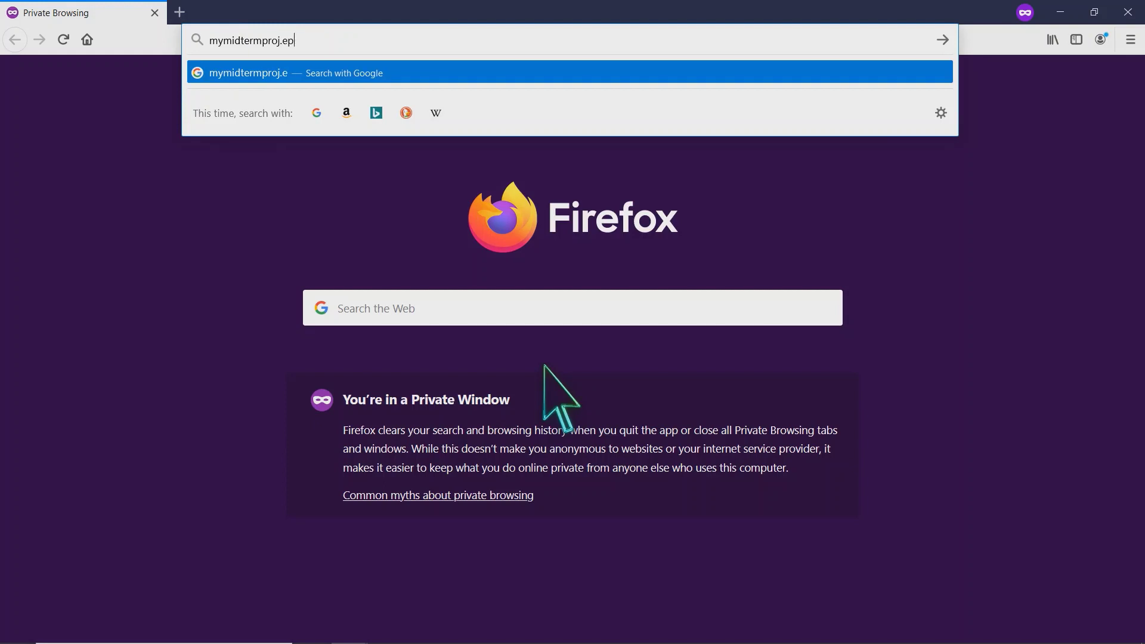
pyautogui.write('izy.com')
pyautogui.press('Return')
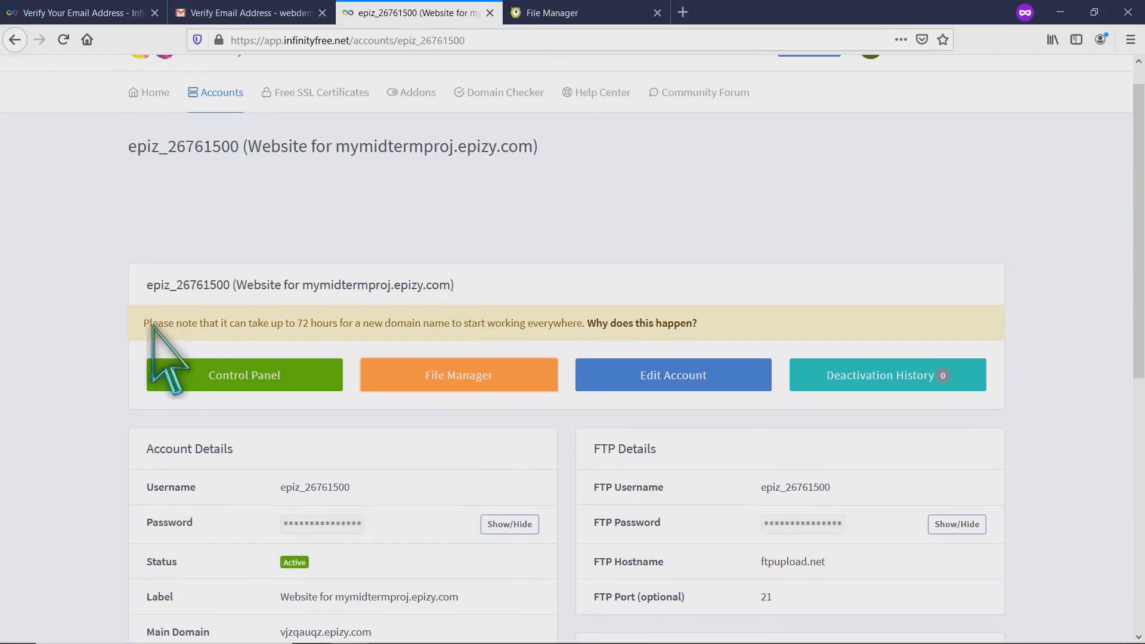
# On the hosting account page, highlight the new-domain waiting-time notice and the website's domain name in the heading.
pyautogui.moveTo(149, 324); pyautogui.dragTo(760, 315)
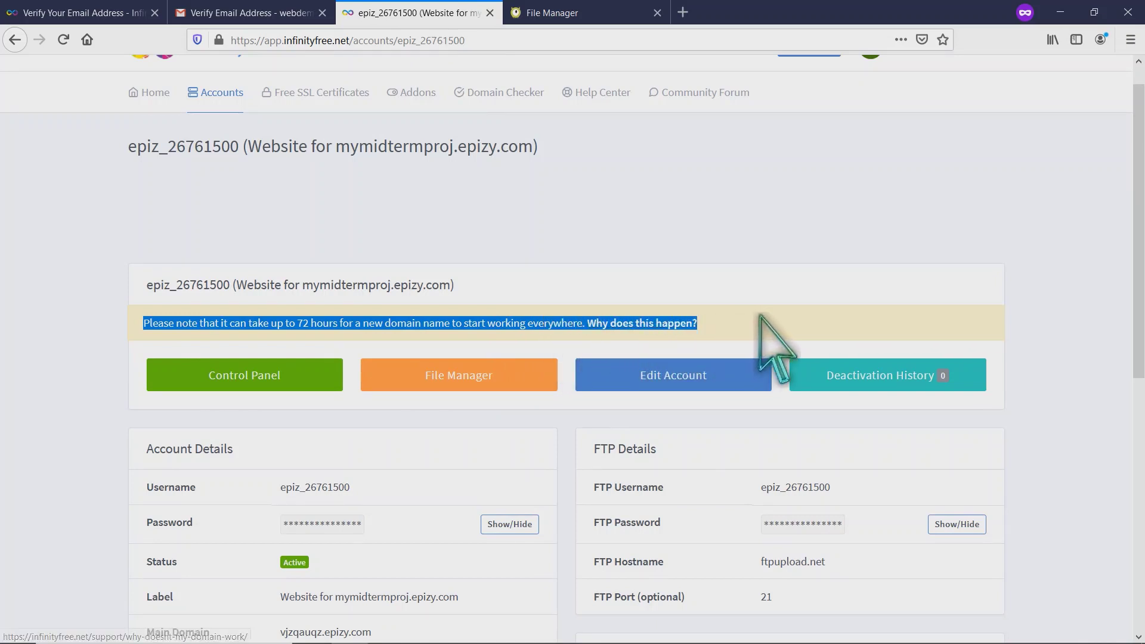
pyautogui.click(751, 332)
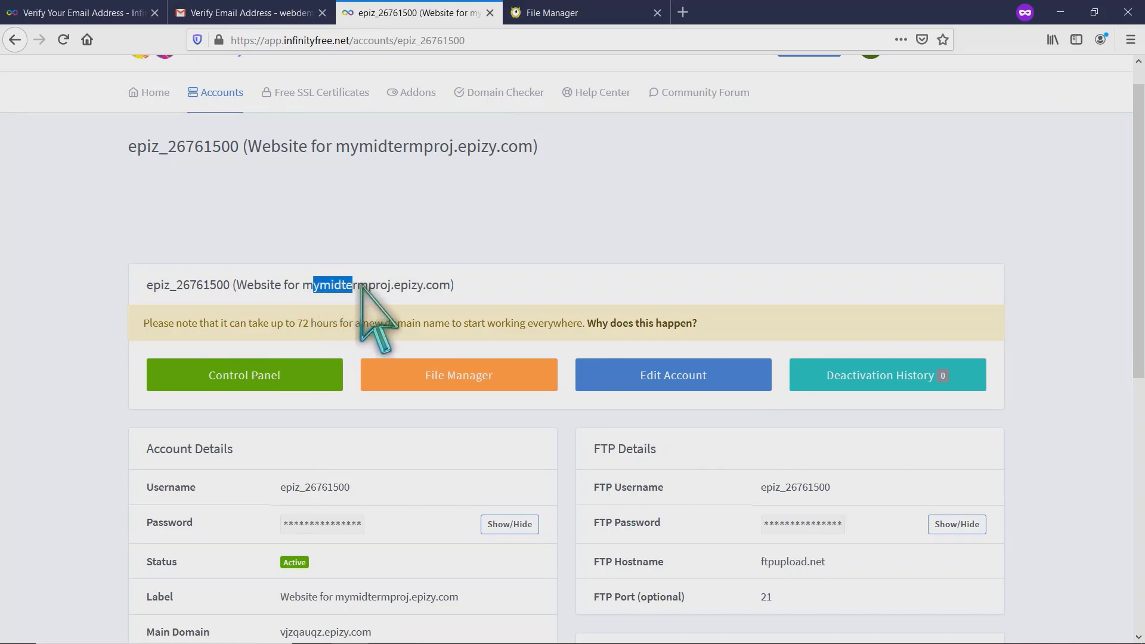
pyautogui.moveTo(311, 288); pyautogui.dragTo(407, 288)
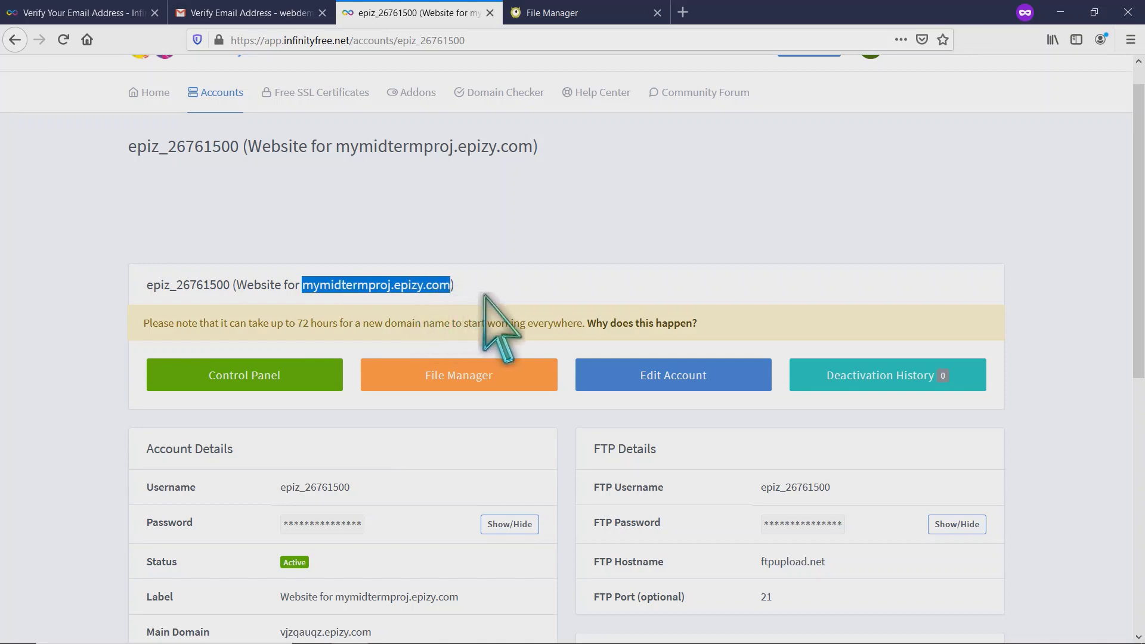
# Check mymidtermproj.epizy.com once more in a new private window, and close that window.
pyautogui.hotkey('ctrl', 'shift', 'p')
pyautogui.write('mymidtermproj.epizy.com')
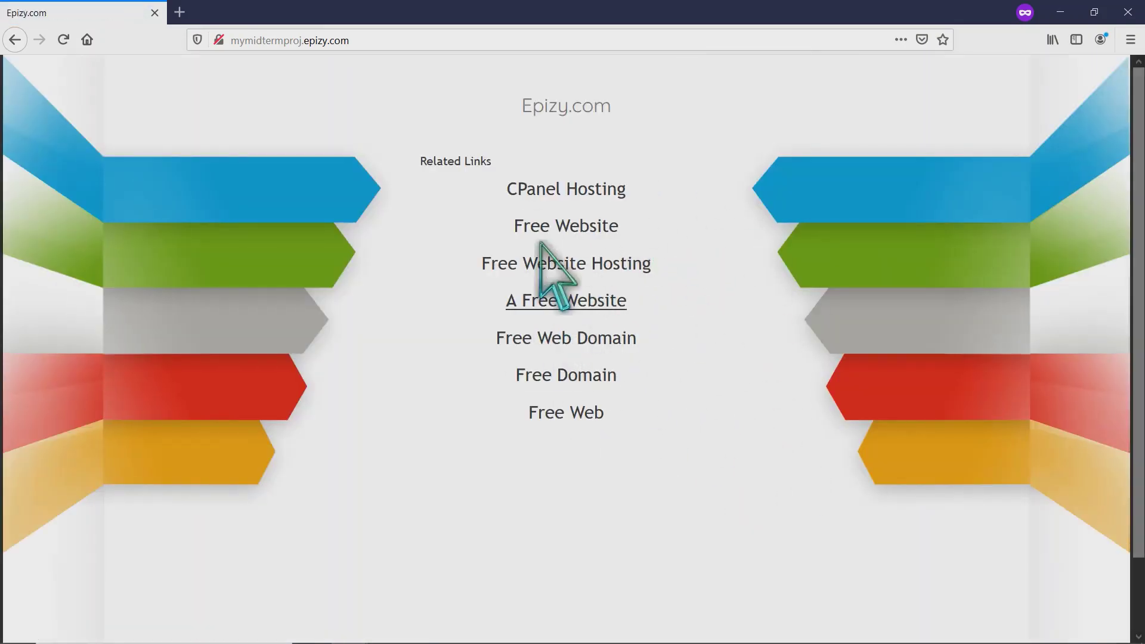
pyautogui.click(1132, 12)
# Load mymidtermproj.epizy.com in a new tab beside the InfinityFree accounts page.
pyautogui.click(180, 12)
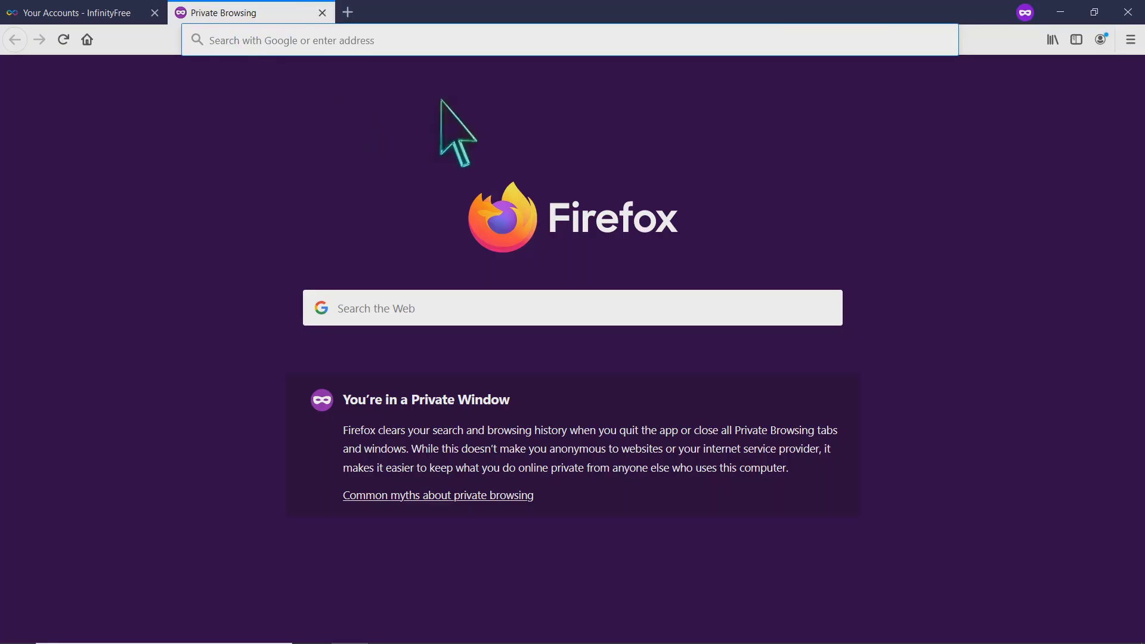
pyautogui.write('my')
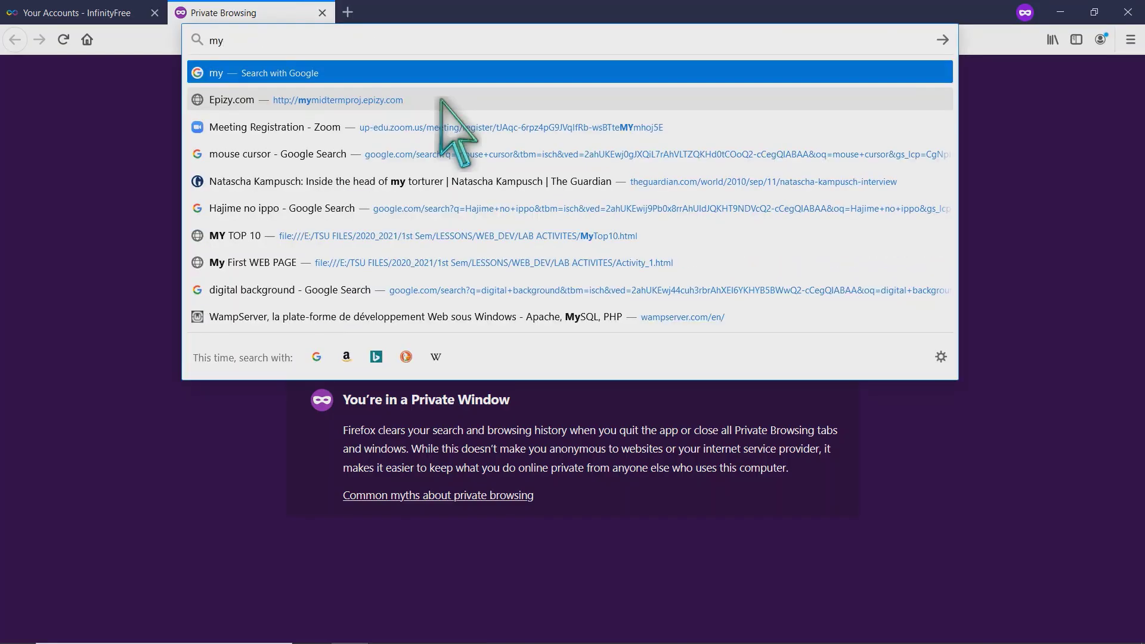
pyautogui.write('midterm')
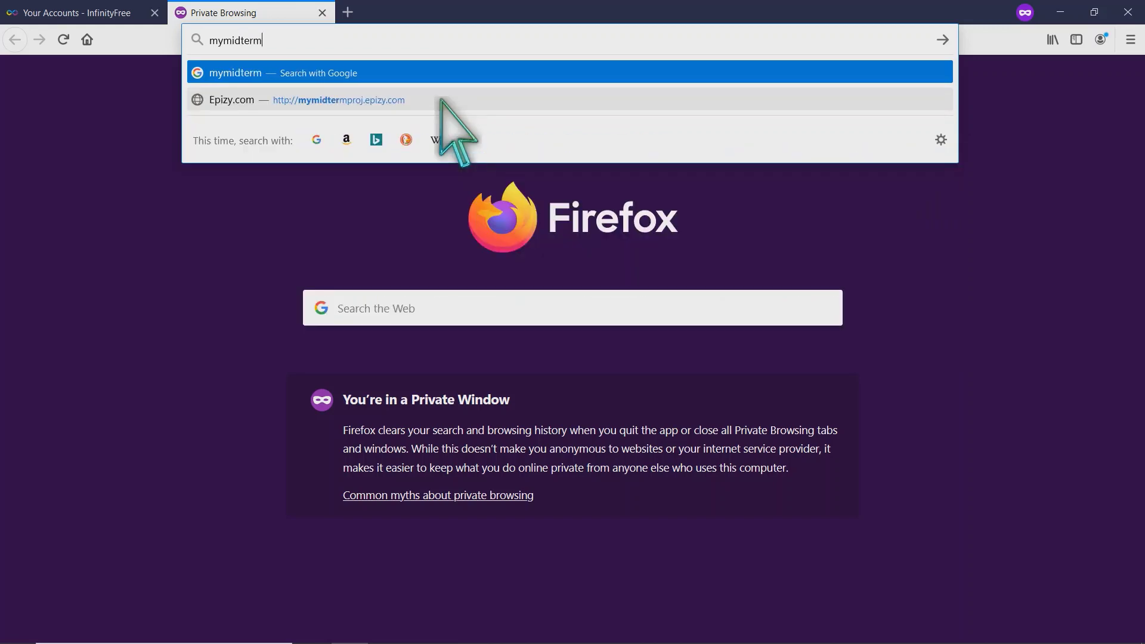
pyautogui.write('proj.epiz')
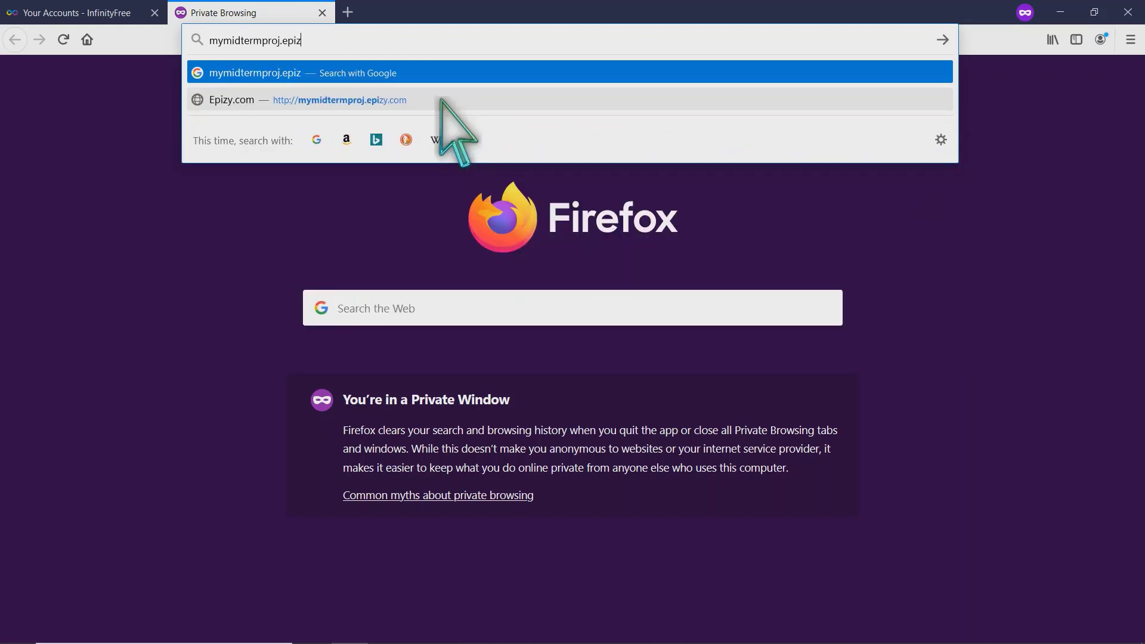
pyautogui.write('y.')
pyautogui.press('Return')
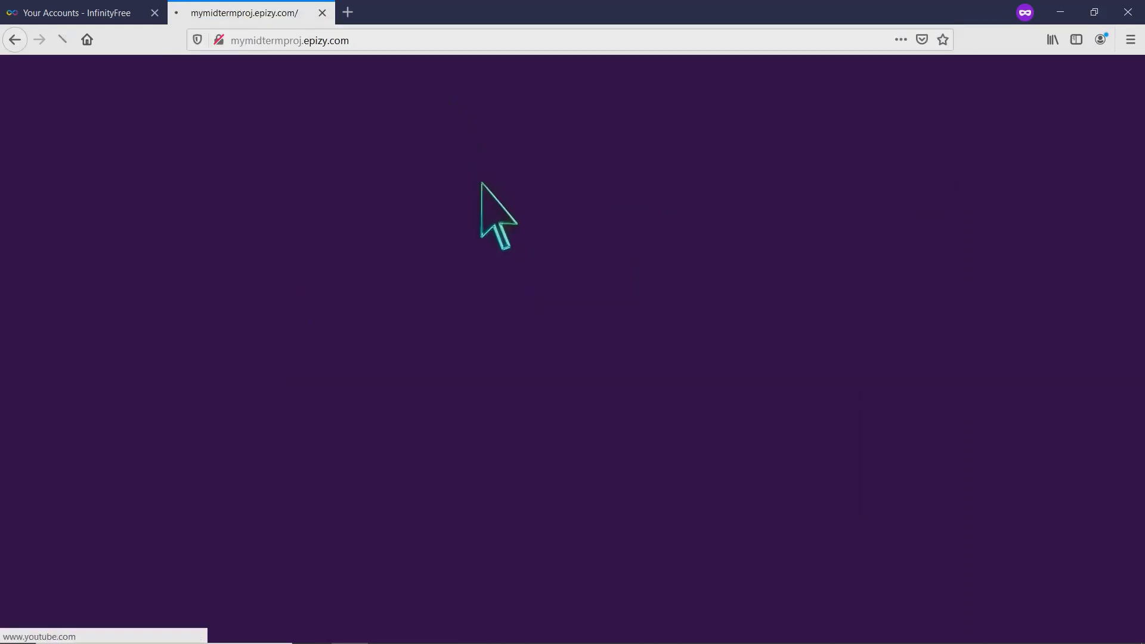
# Look through the published home page from its header and banner down to the video grid and footer.
pyautogui.scroll(-12, 550, 219)
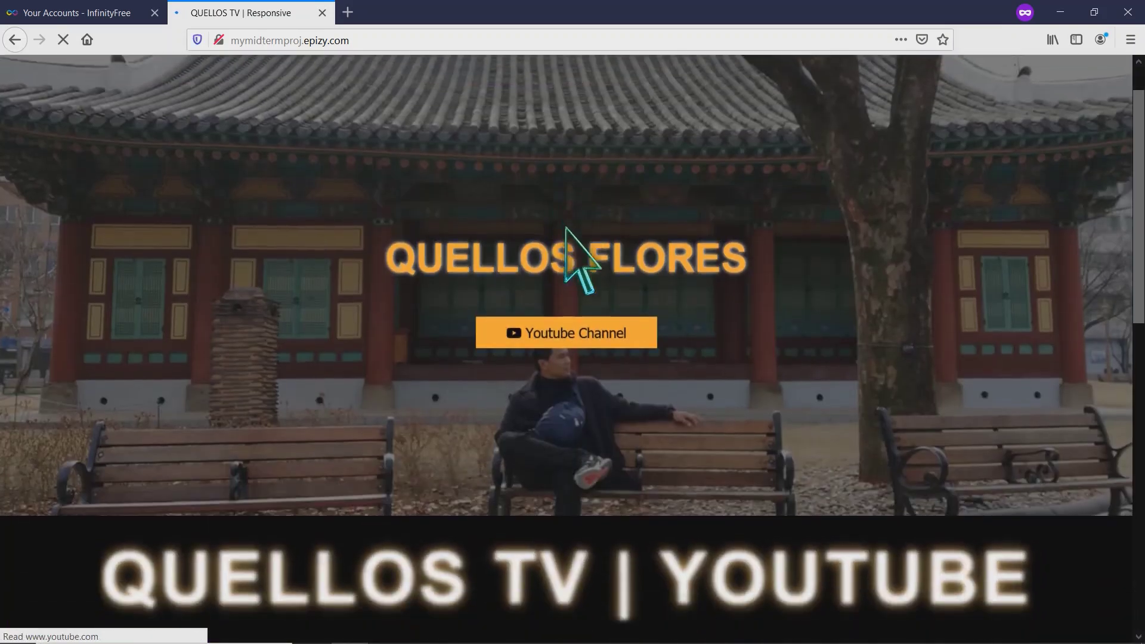
pyautogui.scroll(12, 567, 238)
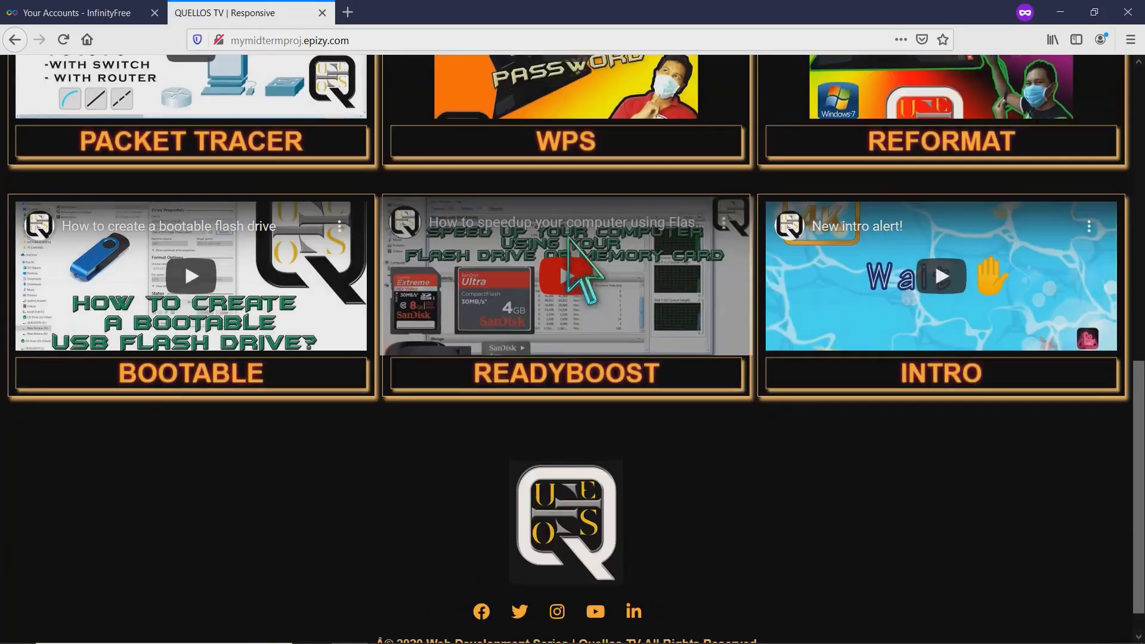
pyautogui.scroll(-12, 568, 238)
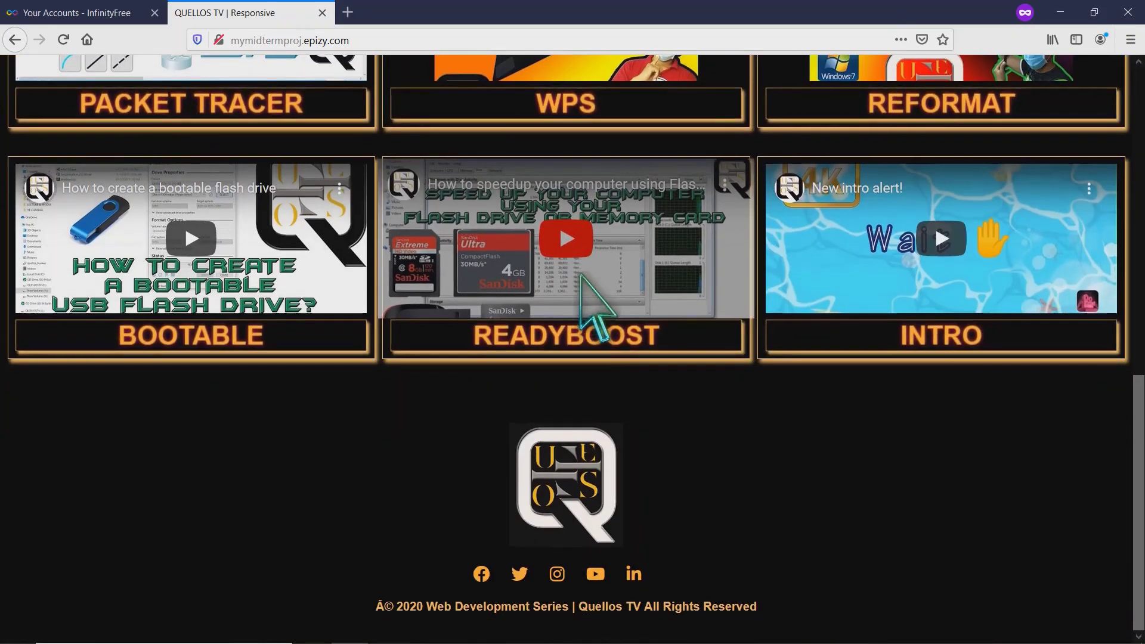
pyautogui.scroll(7, 586, 290)
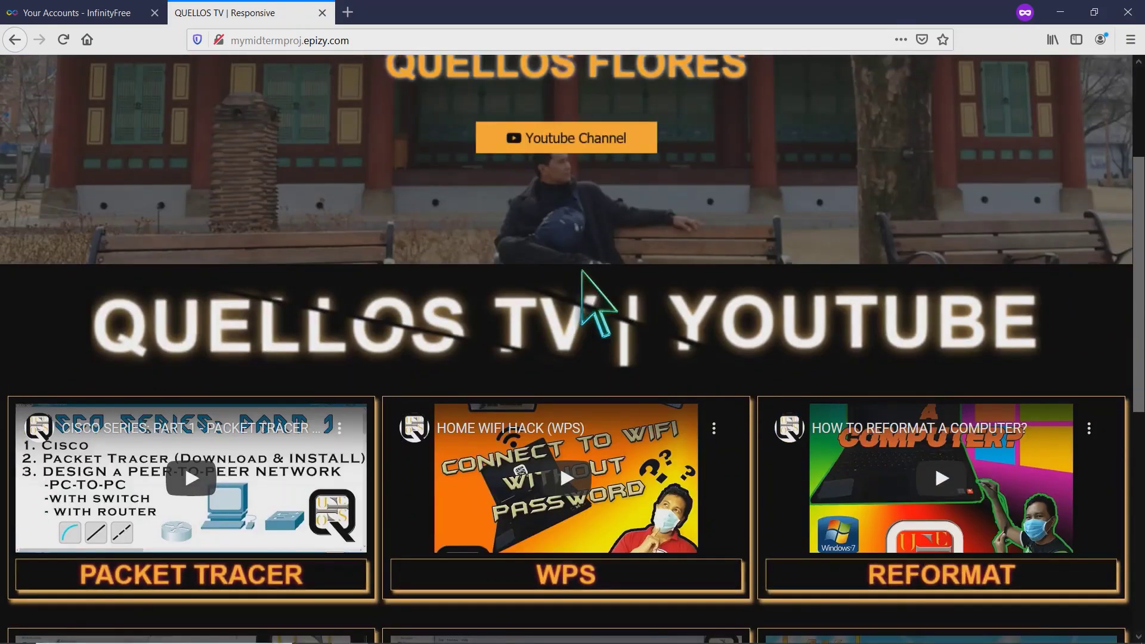
pyautogui.scroll(4, 587, 281)
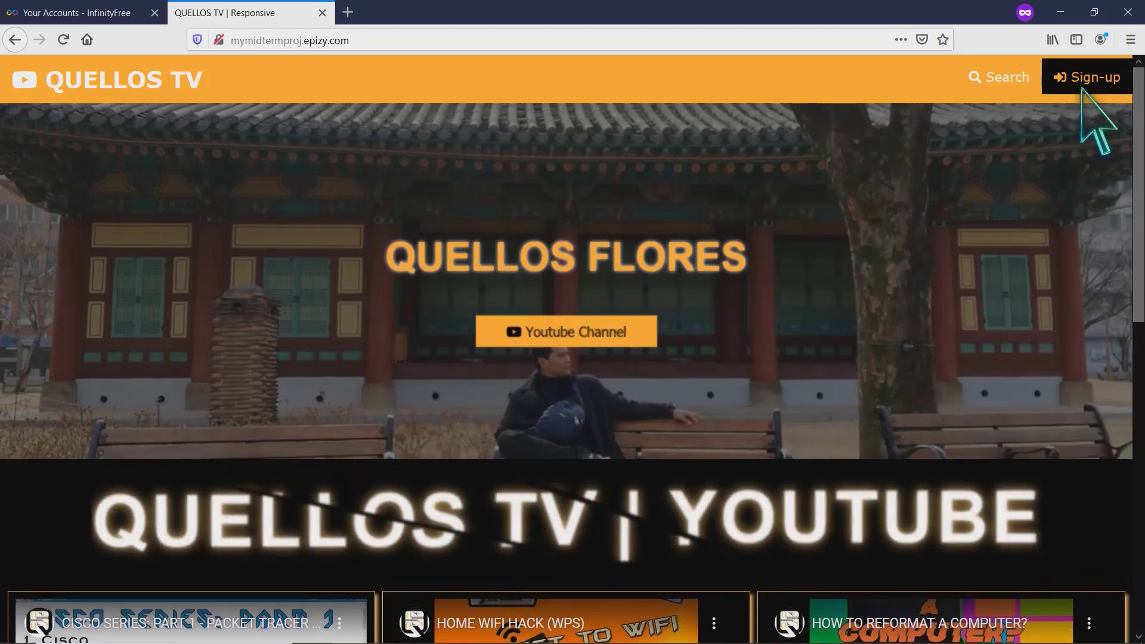